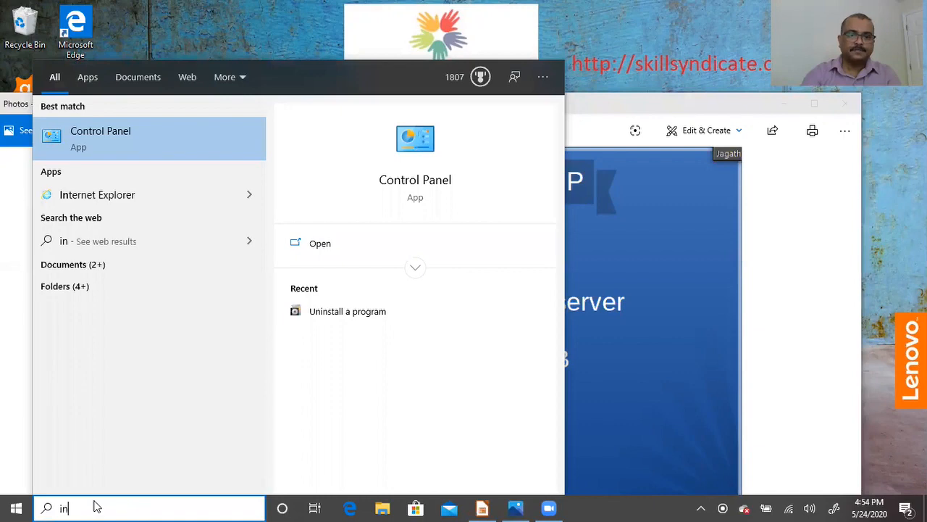
# - Review the installed programs in Control Panel's Uninstall a program list, then close it
pyautogui.click(147, 145)
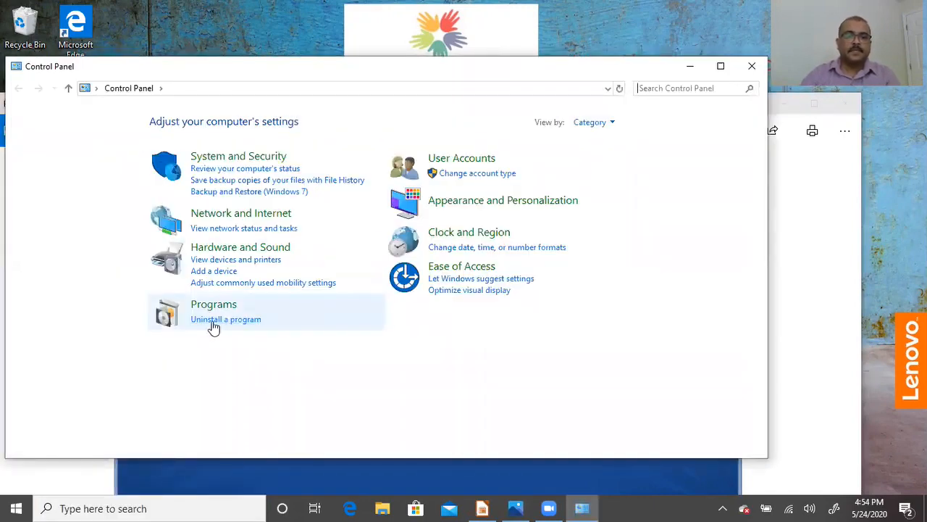
pyautogui.click(214, 326)
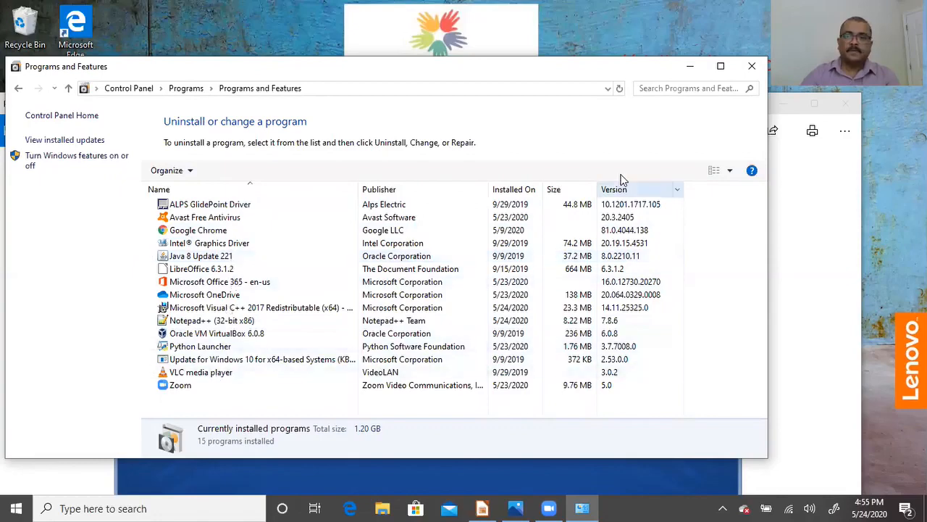
pyautogui.click(752, 66)
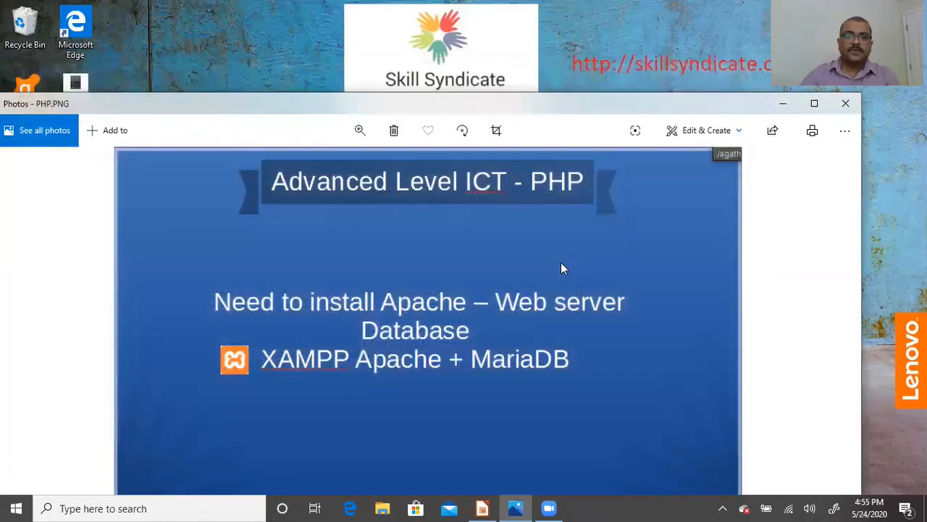
# - Search Windows for 'xampp' and open the official apachefriends.org site
pyautogui.click(64, 508)
pyautogui.write('x')
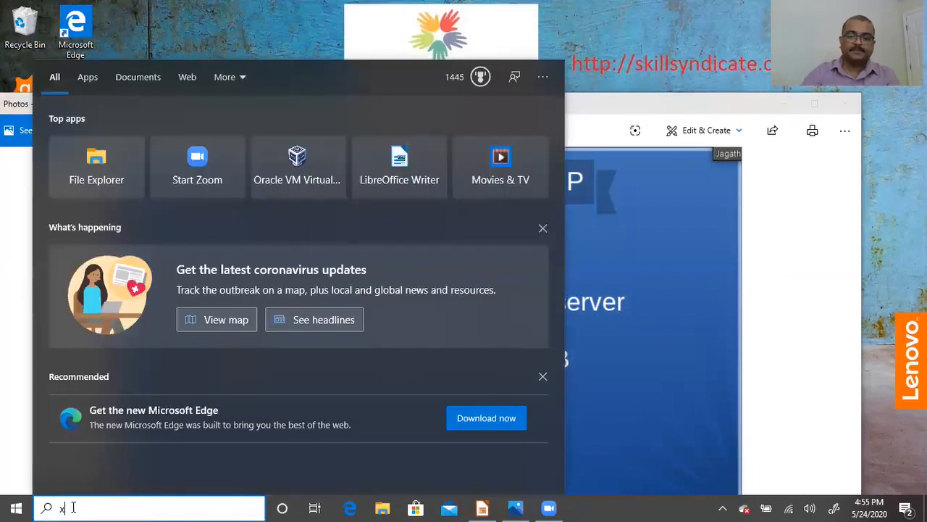
pyautogui.write('am')
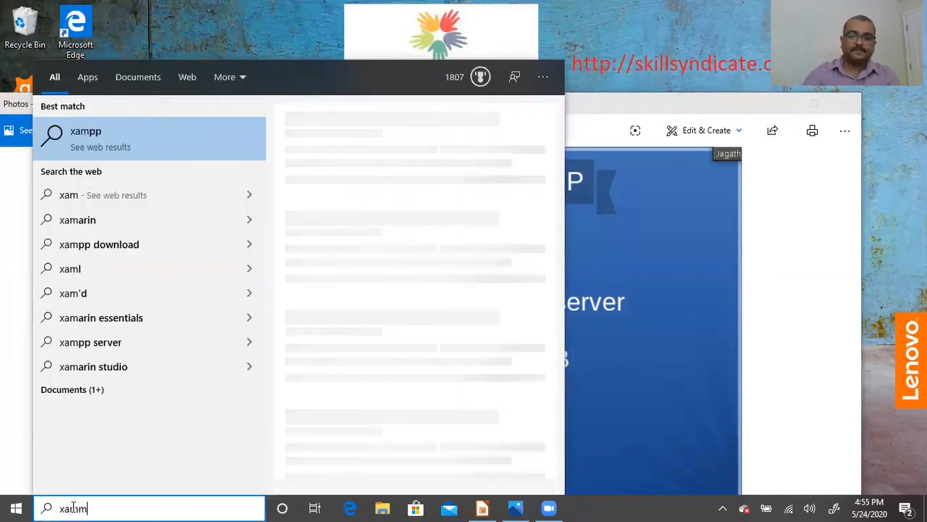
pyautogui.write('pp')
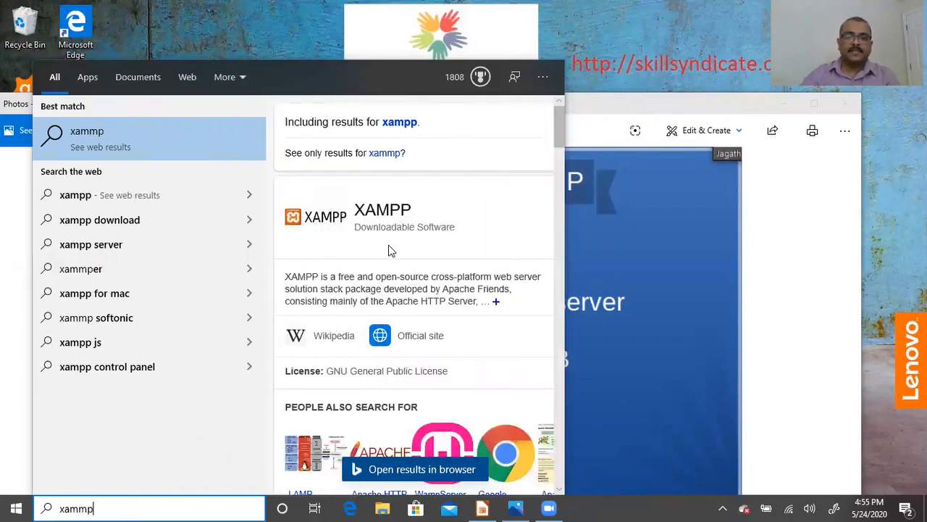
pyautogui.click(407, 345)
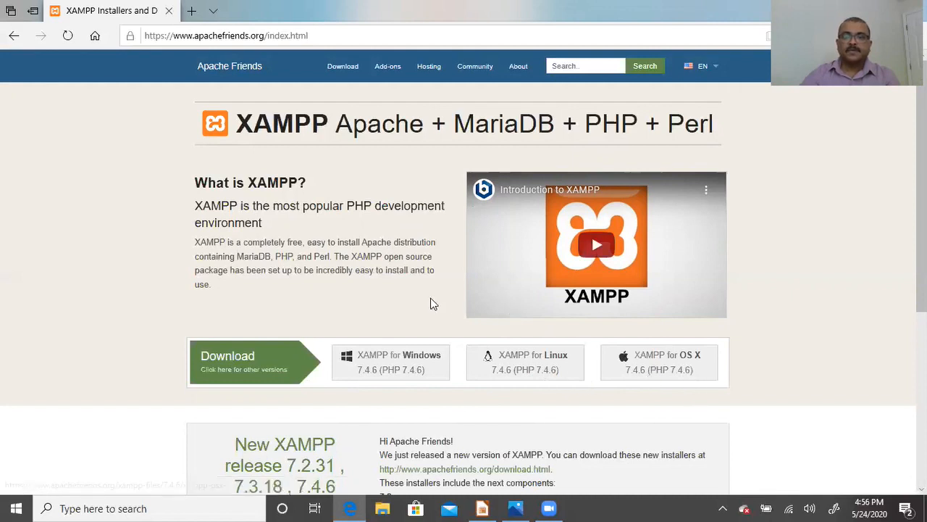
# - Start the XAMPP for Windows 7.4.6 download, then close Edge anyway
pyautogui.click(397, 365)
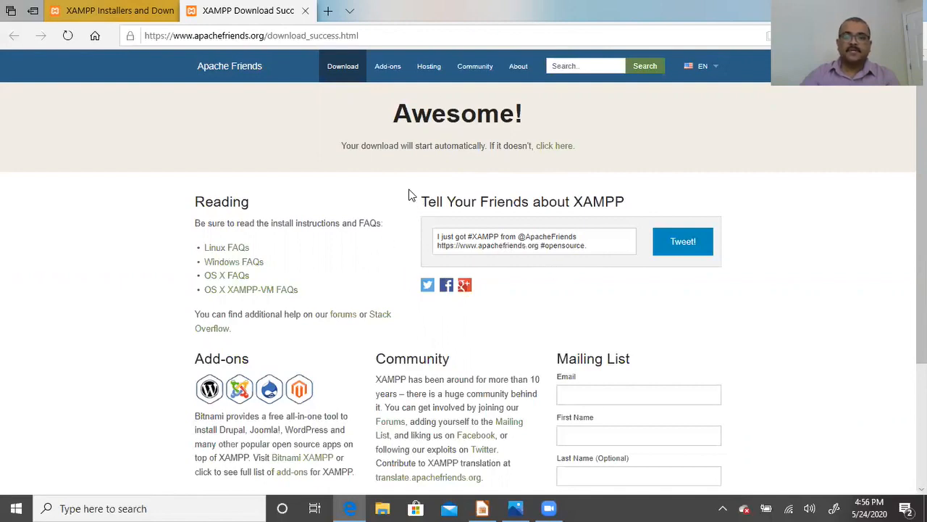
pyautogui.click(305, 10)
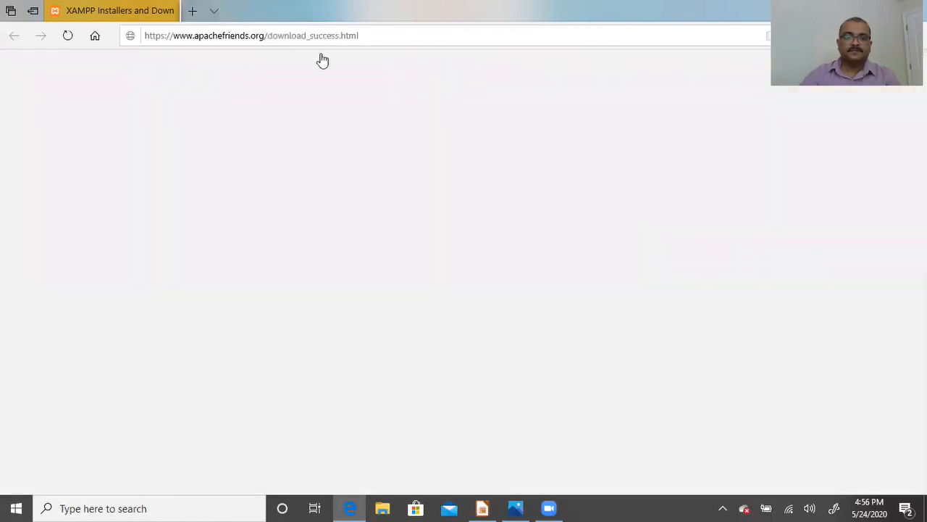
pyautogui.click(169, 10)
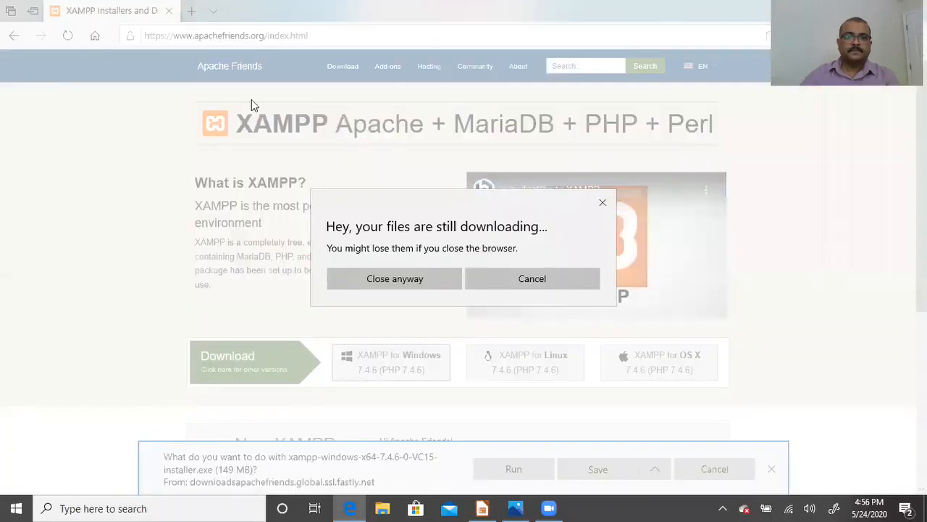
pyautogui.click(418, 272)
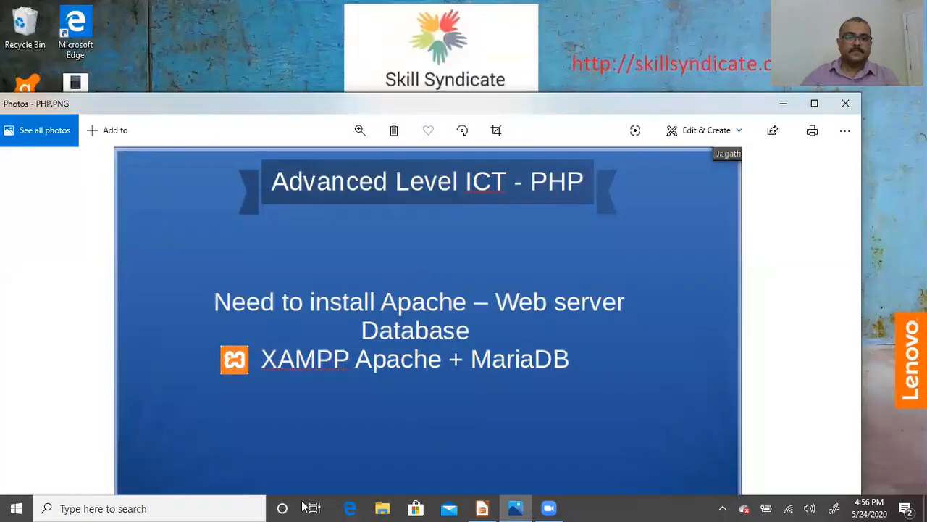
# - Run the xampp installer .exe from the python download folder in File Explorer
pyautogui.click(382, 507)
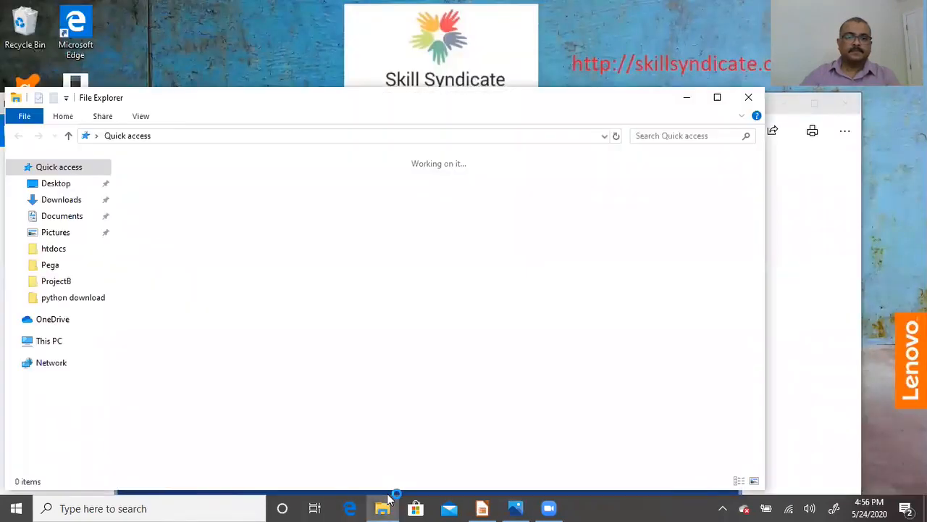
pyautogui.click(85, 303)
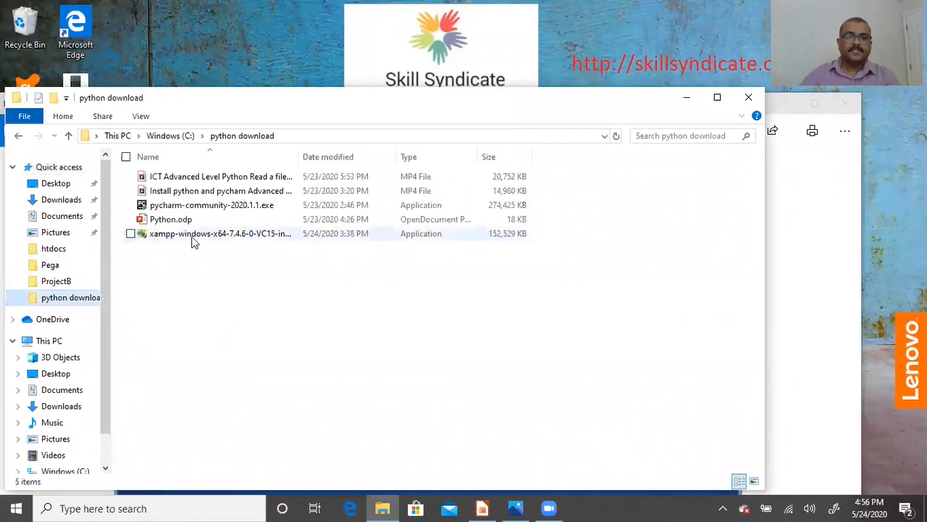
pyautogui.click(254, 233)
pyautogui.doubleClick(300, 157)
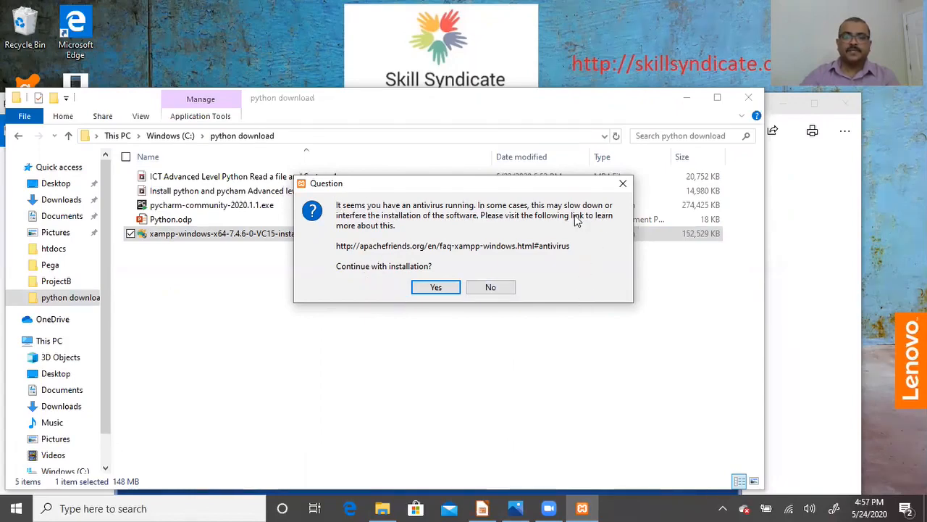
# - Accept the antivirus and UAC warnings and pass the welcome page keeping all components
pyautogui.click(437, 288)
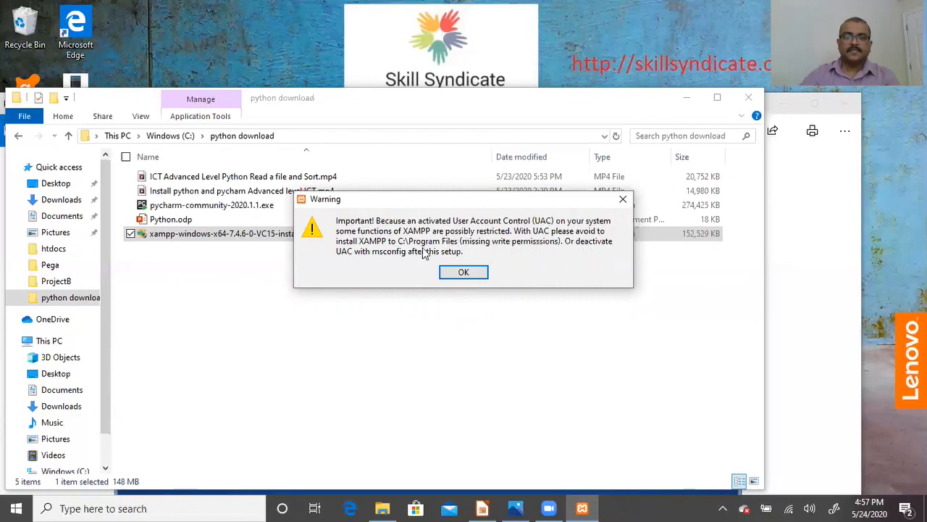
pyautogui.click(475, 275)
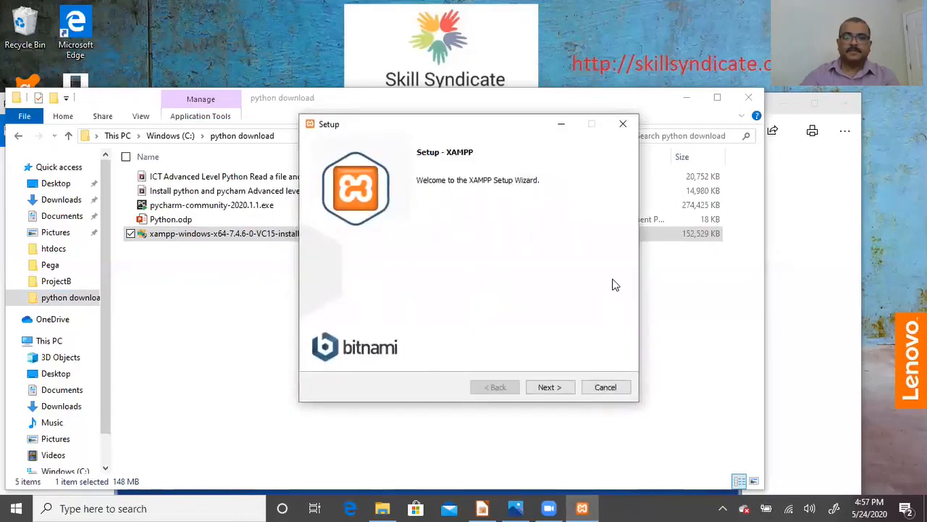
pyautogui.click(552, 387)
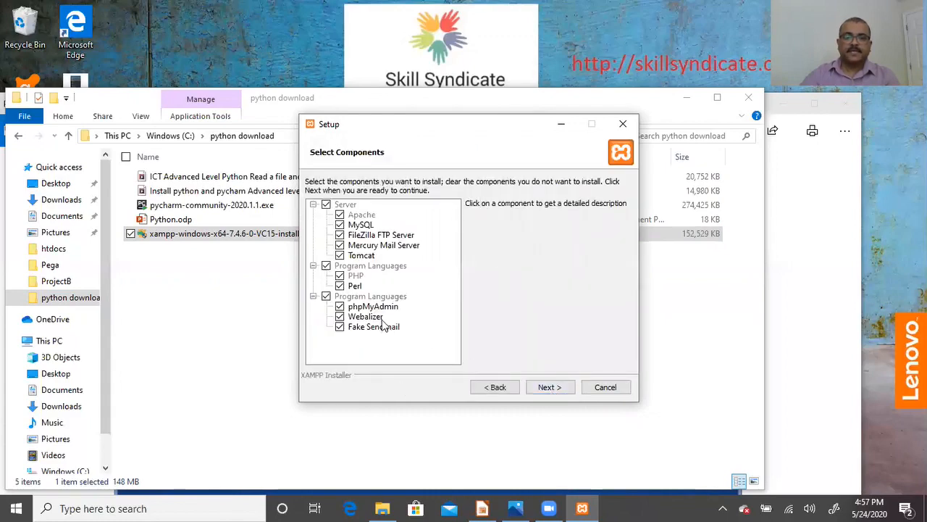
pyautogui.click(551, 388)
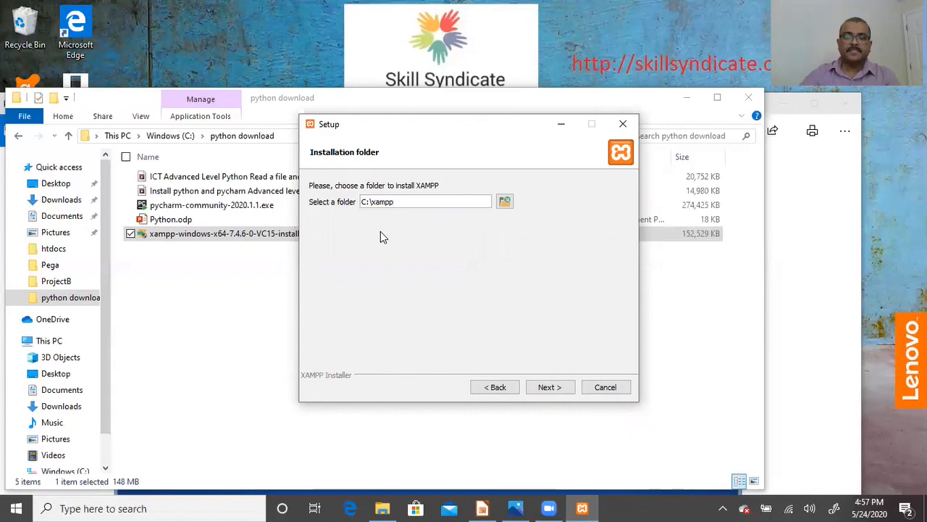
# - Change the installation folder to C:\xampp1 after the folder-not-empty warning
pyautogui.click(551, 388)
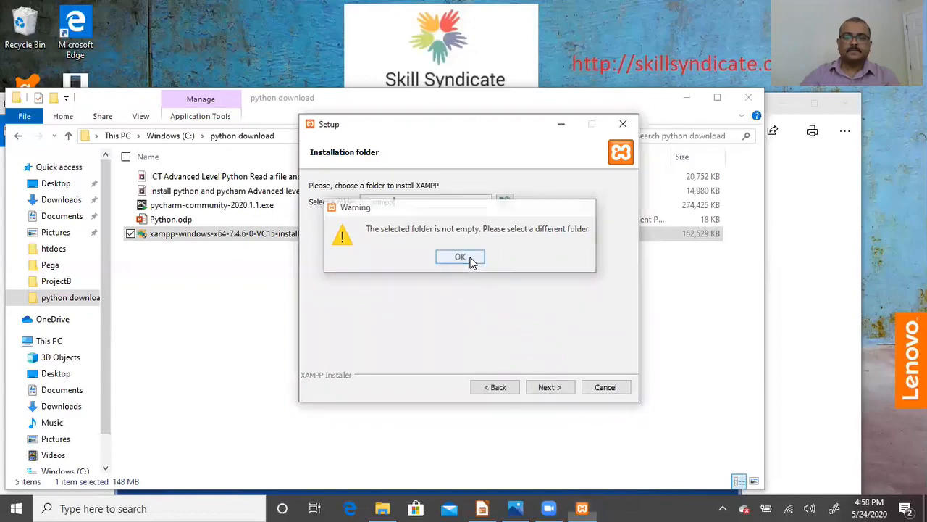
pyautogui.click(469, 260)
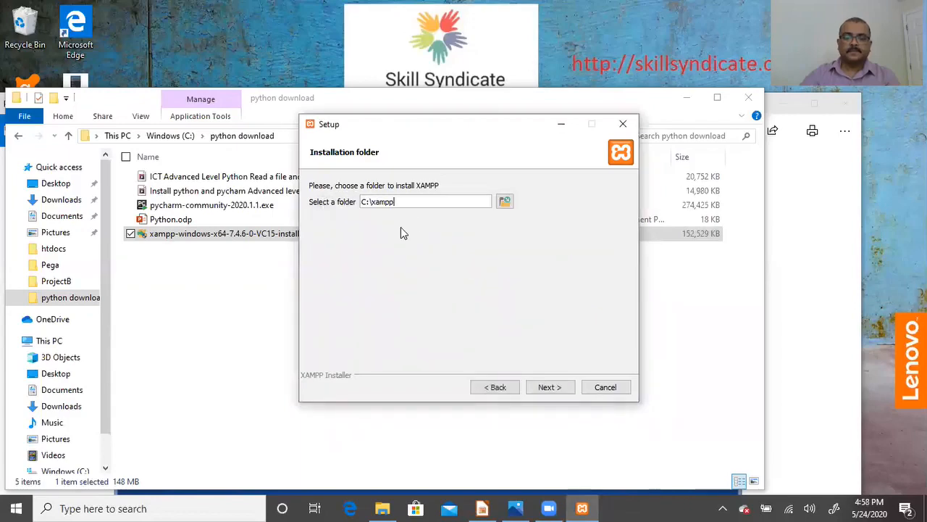
pyautogui.write('1')
pyautogui.click(550, 387)
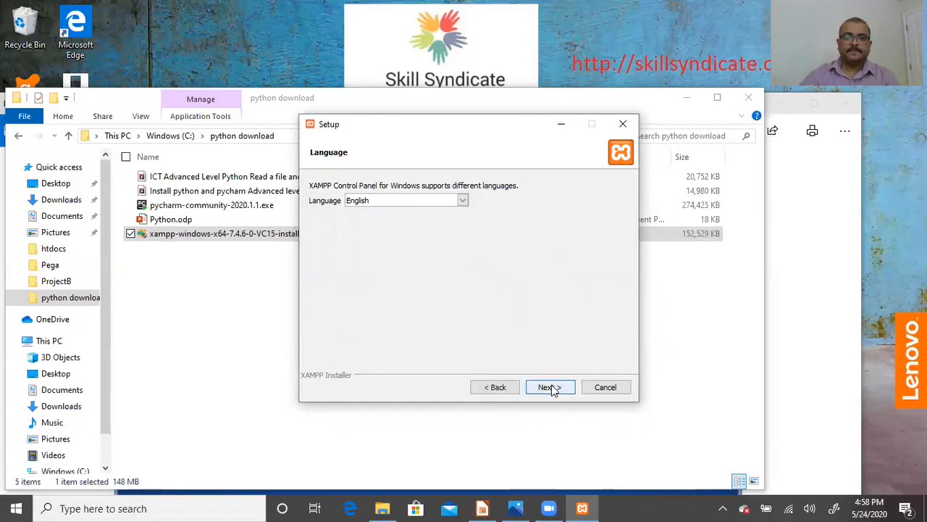
# - Keep English, dismiss the Bitnami page, start installing, and view the C: drive
pyautogui.click(550, 387)
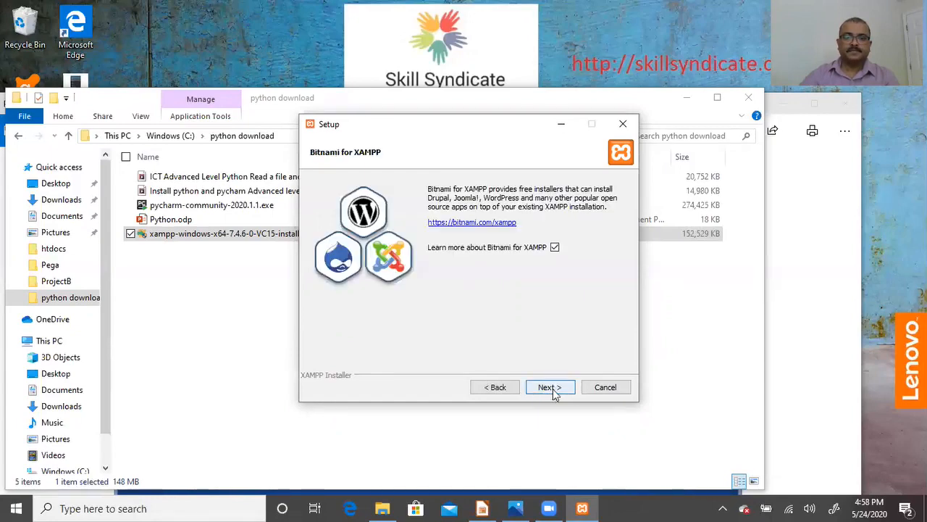
pyautogui.click(552, 387)
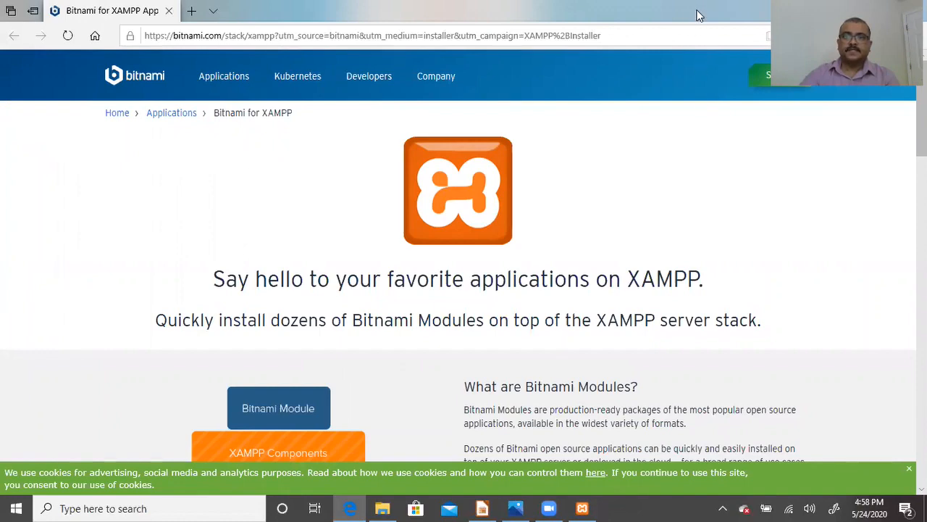
pyautogui.doubleClick(699, 15)
pyautogui.click(766, 119)
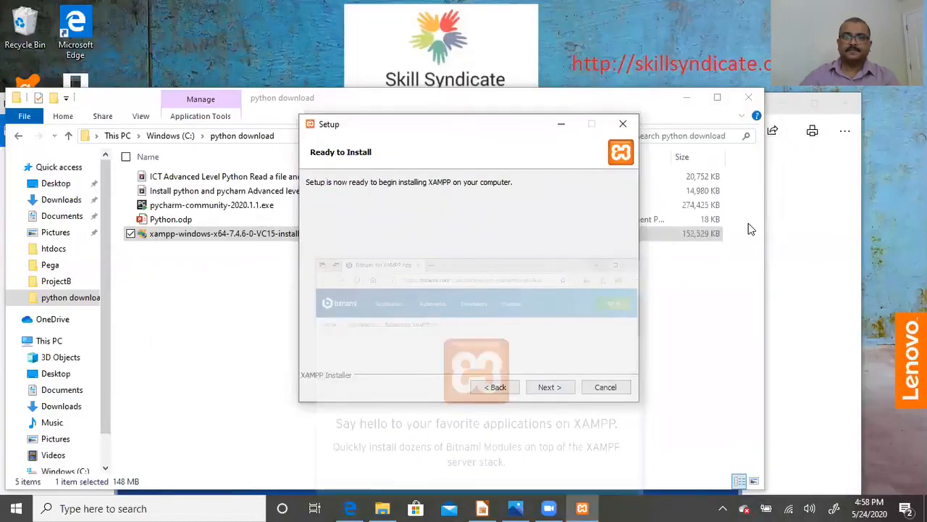
pyautogui.click(549, 387)
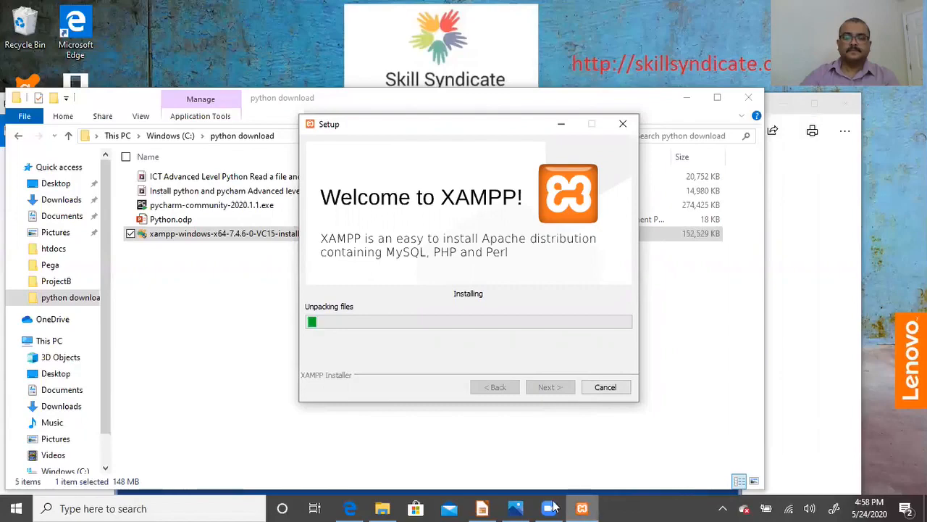
pyautogui.moveTo(550, 507)
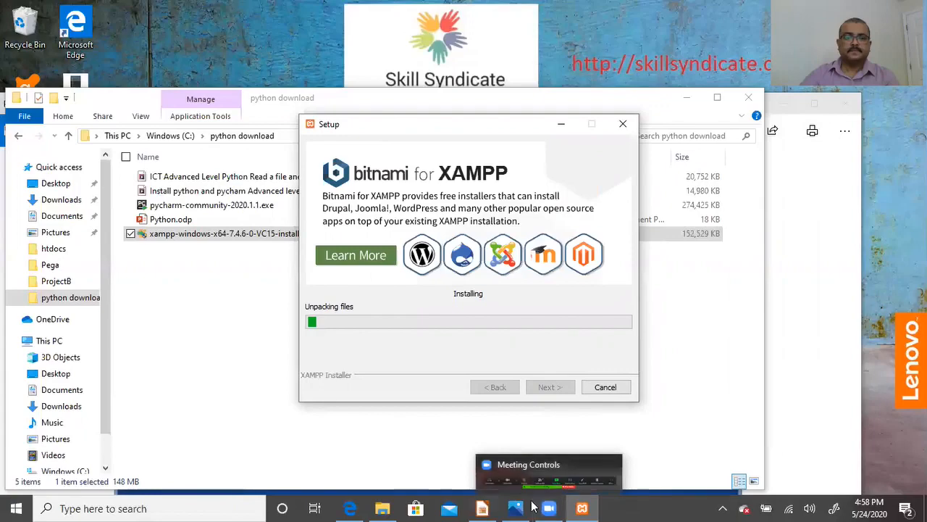
pyautogui.click(70, 471)
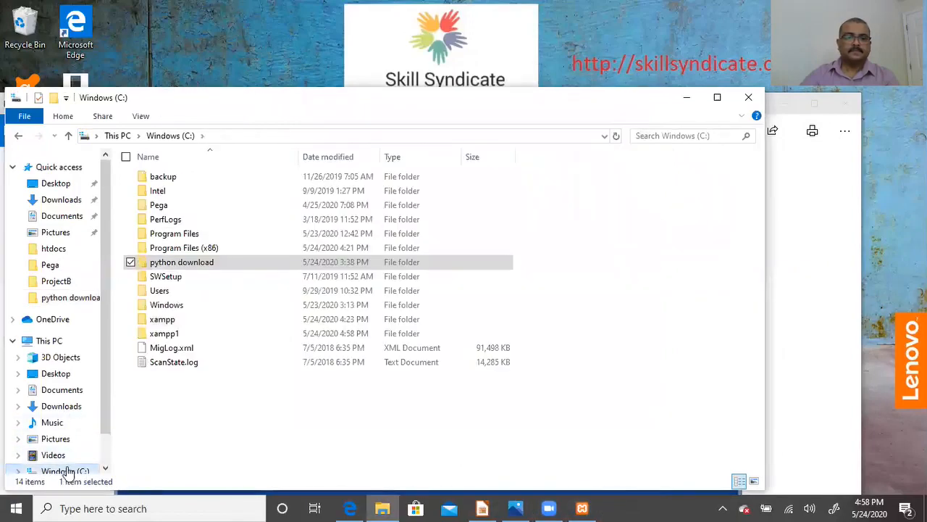
# - Delete the old xampp folder from C:, check xampp1, and minimize File Explorer
pyautogui.rightClick(165, 322)
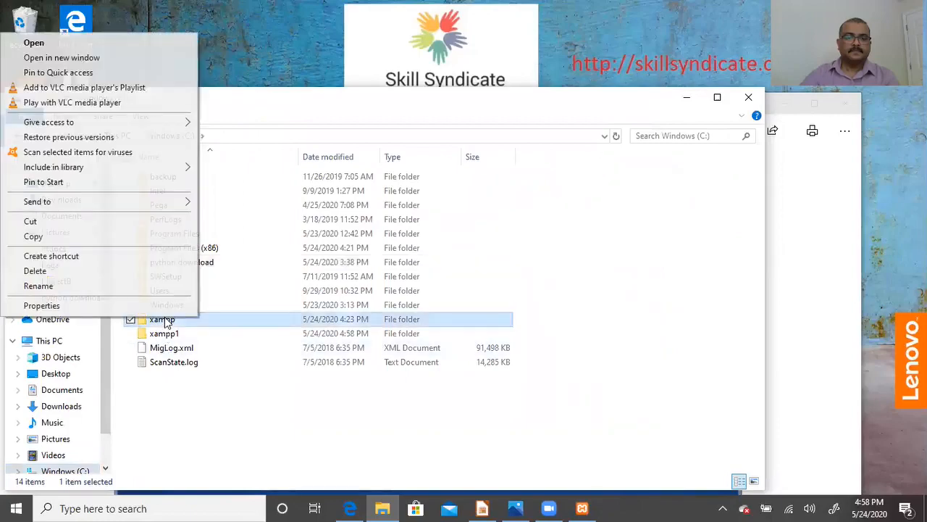
pyautogui.click(95, 270)
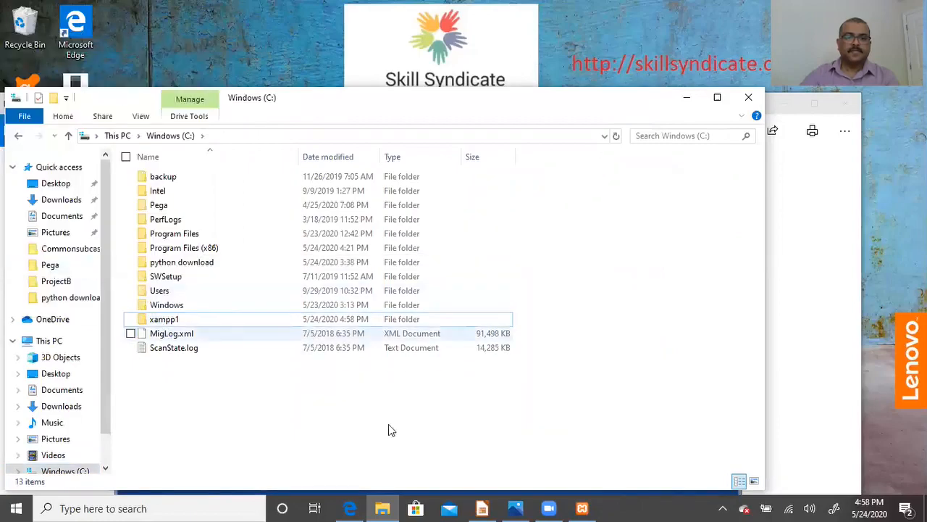
pyautogui.doubleClick(174, 323)
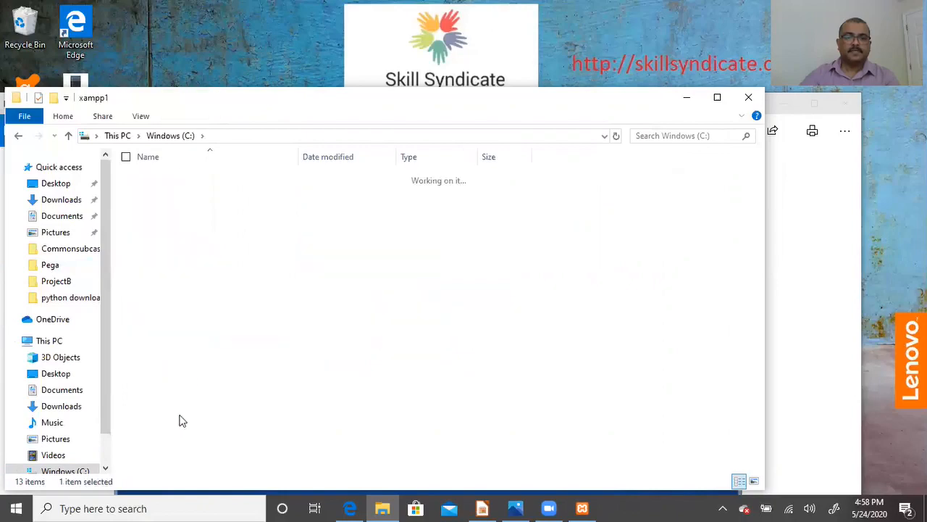
pyautogui.press('BackSpace')
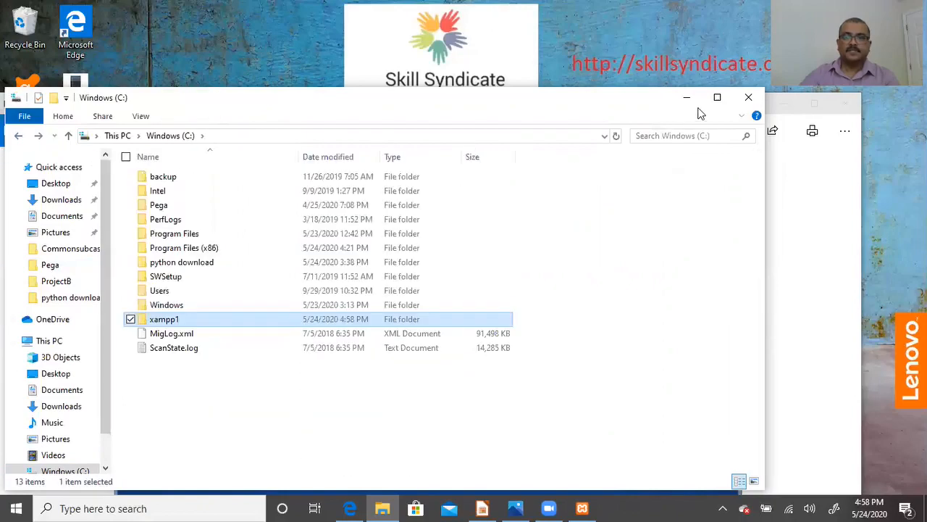
pyautogui.click(689, 100)
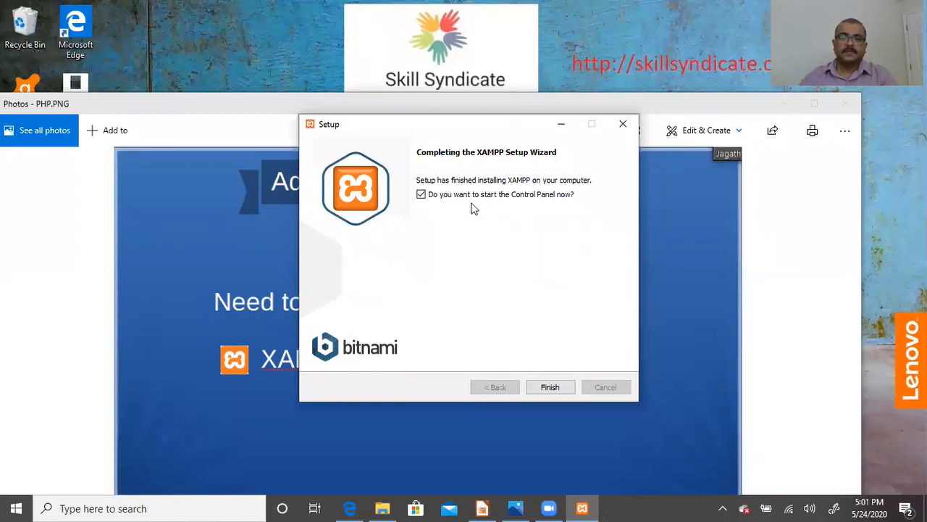
# - Finish setup, close the launched XAMPP Control Panel, and minimize Photos to reveal the desktop
pyautogui.click(550, 387)
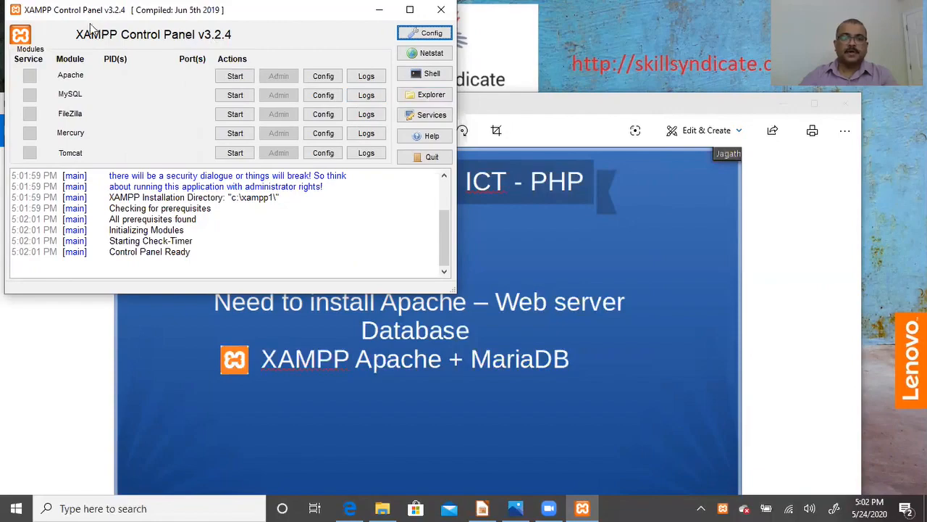
pyautogui.click(440, 12)
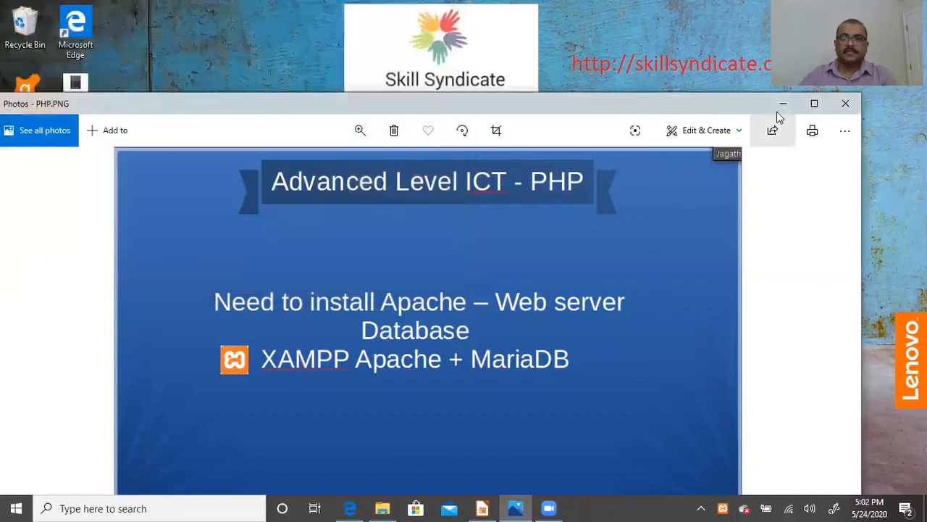
pyautogui.click(783, 105)
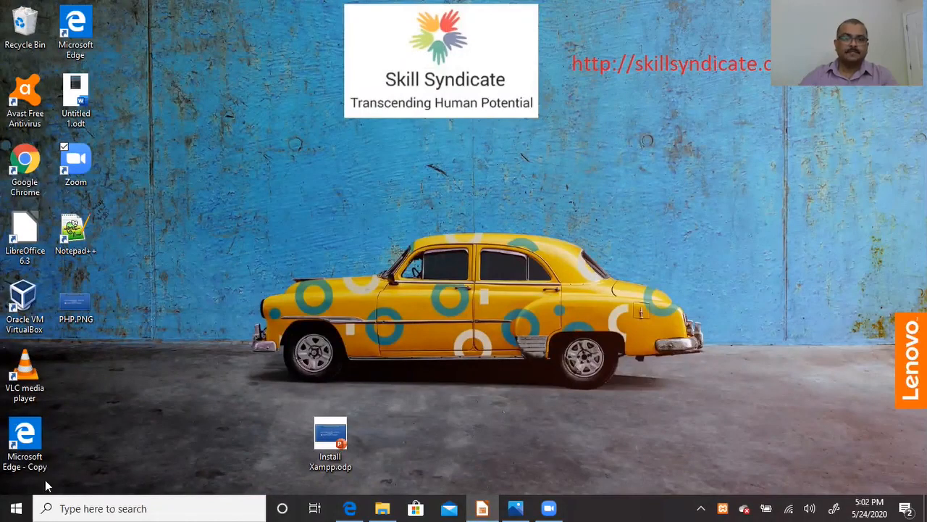
# - Open the Start menu, then restore File Explorer showing the Windows (C:) drive
pyautogui.click(16, 507)
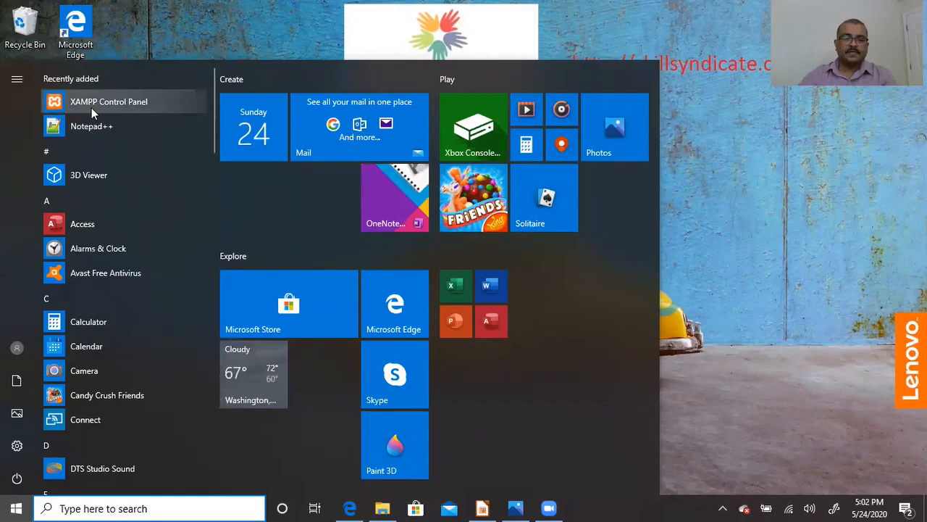
pyautogui.click(381, 507)
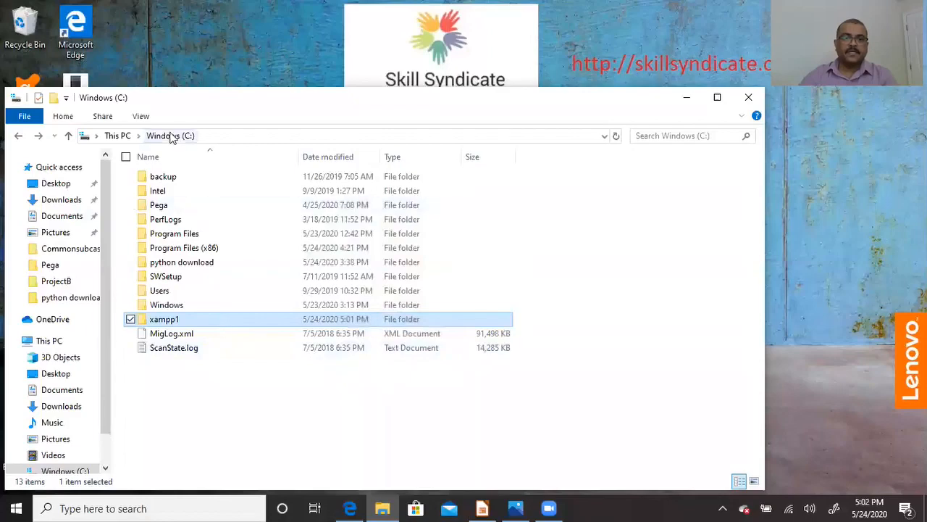
# - Open xampp1 maximized, scroll to xampp-control.exe, and launch XAMPP Control Panel v3.2.4
pyautogui.doubleClick(181, 323)
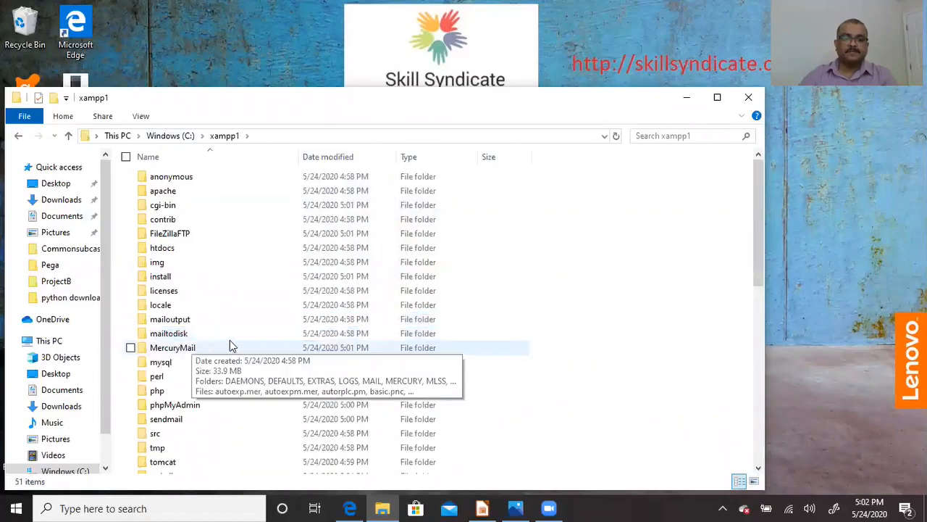
pyautogui.click(716, 97)
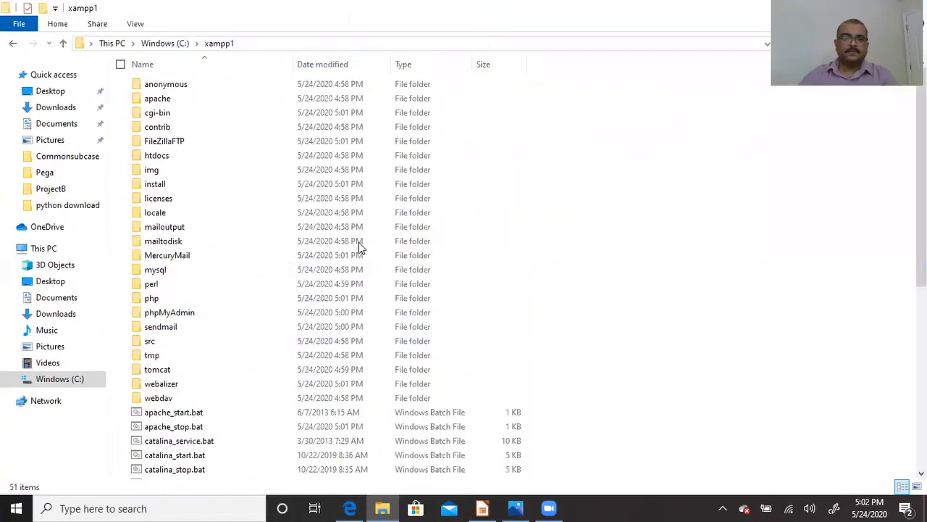
pyautogui.scroll(-7, 358, 242)
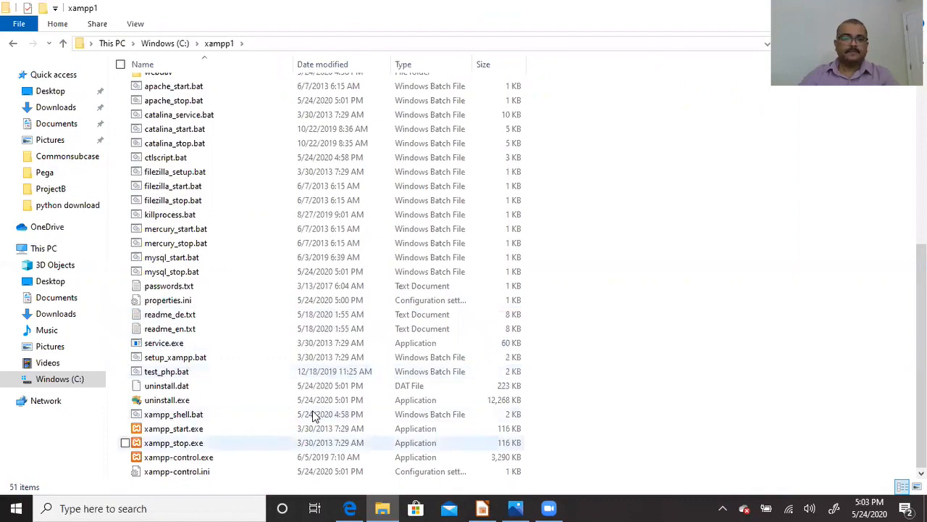
pyautogui.doubleClick(200, 462)
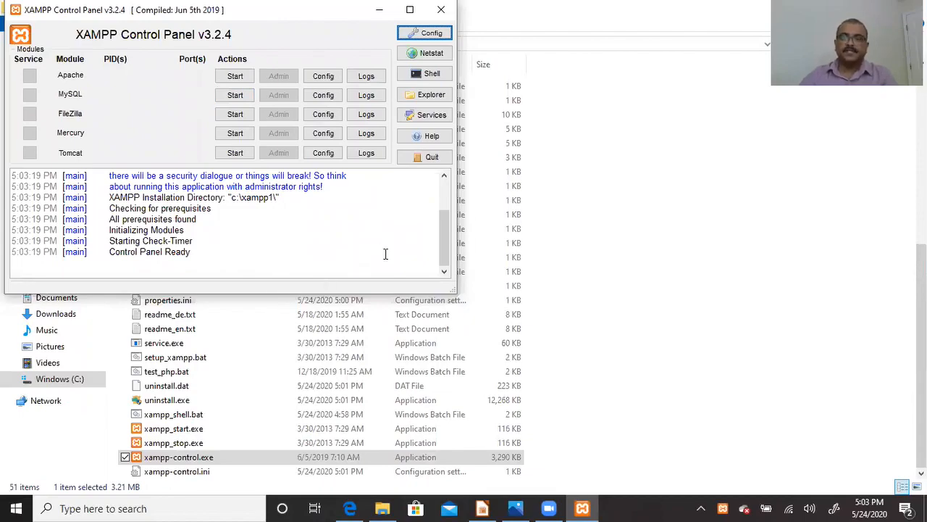
# - Close the XAMPP Control Panel
pyautogui.click(441, 9)
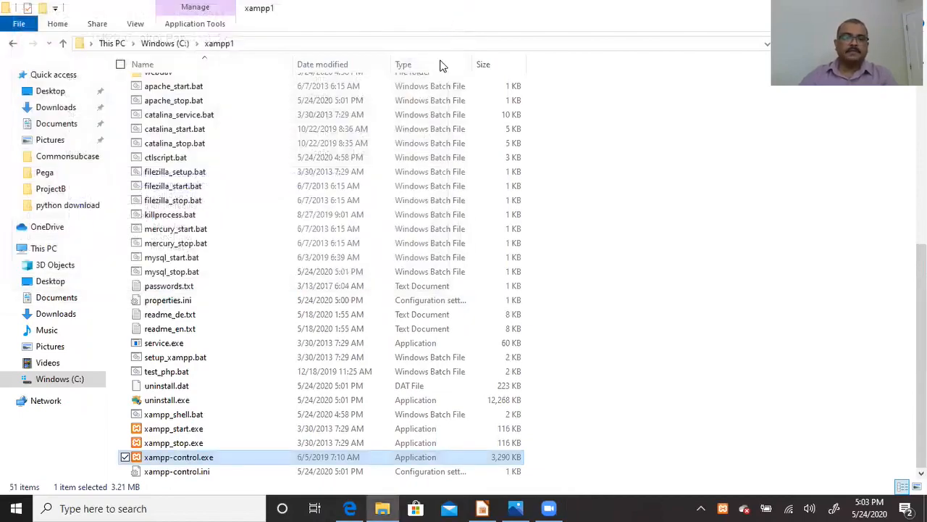
pyautogui.scroll(4, 418, 207)
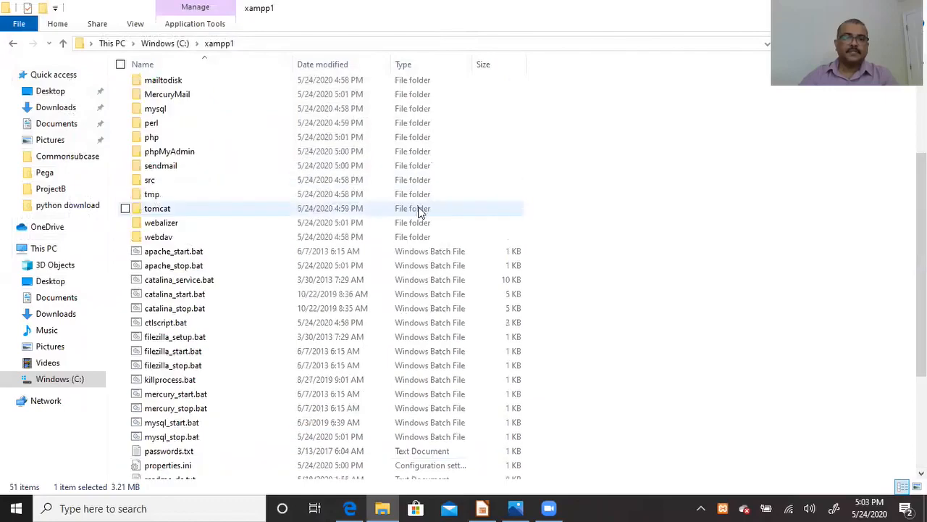
pyautogui.scroll(4, 418, 211)
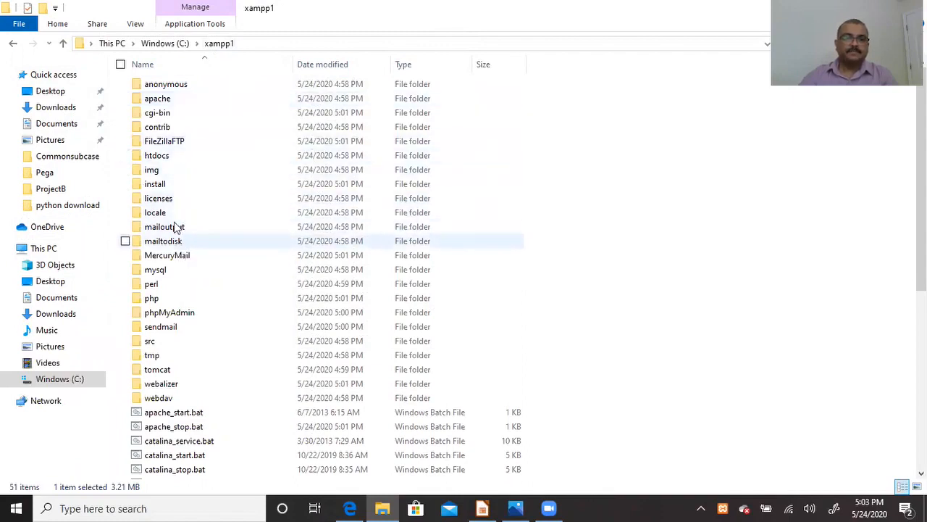
# - Browse into xampp1's apache\conf\extra folder in File Explorer, after briefly checking ssl.crt
pyautogui.doubleClick(167, 103)
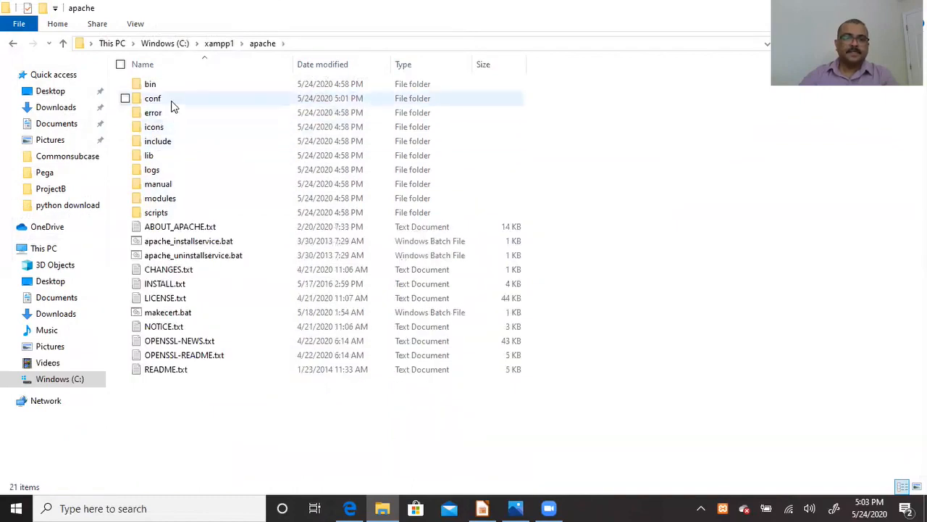
pyautogui.doubleClick(172, 102)
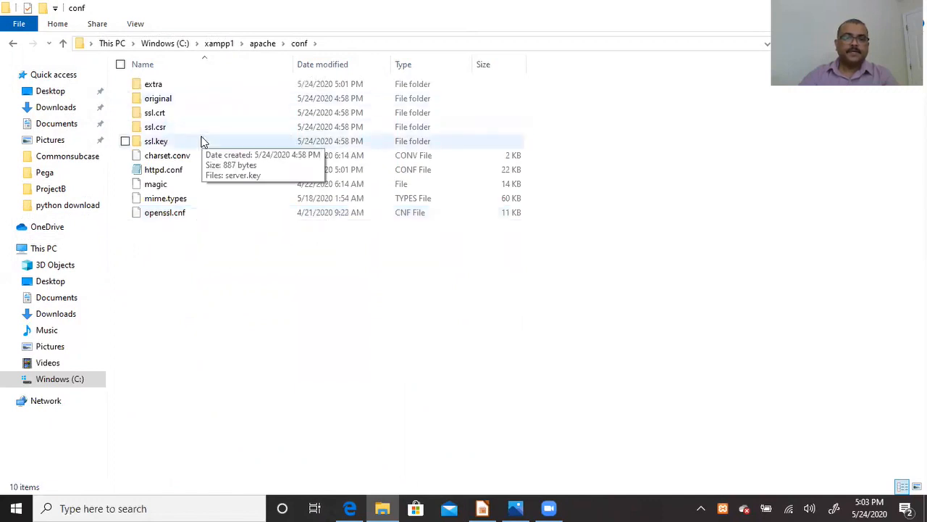
pyautogui.doubleClick(184, 117)
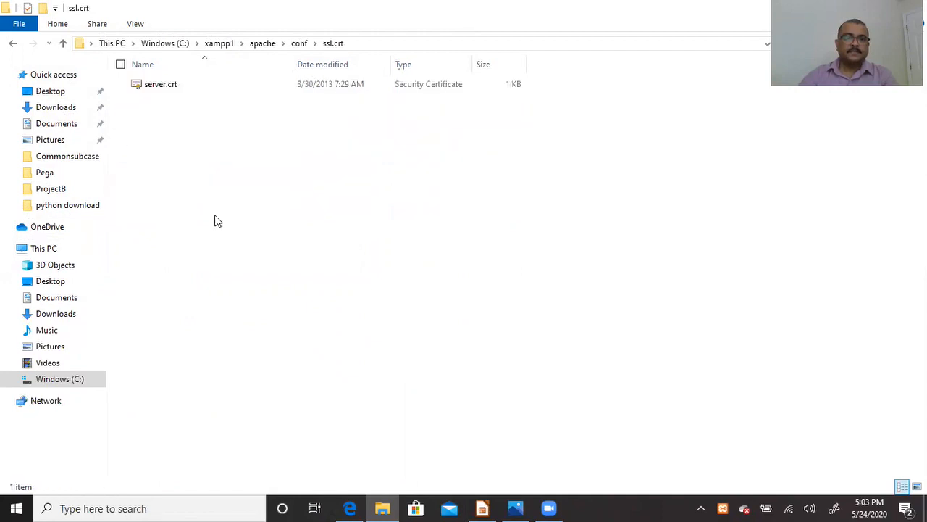
pyautogui.click(15, 44)
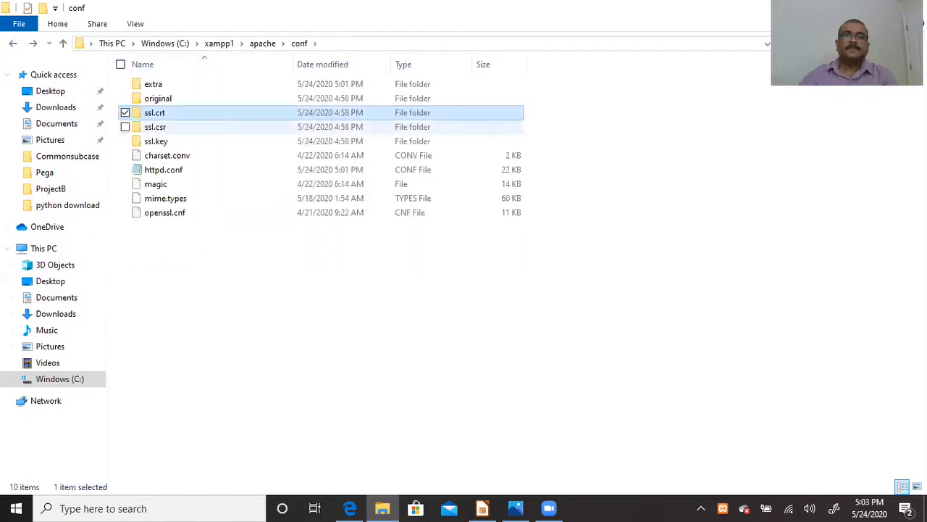
pyautogui.click(482, 508)
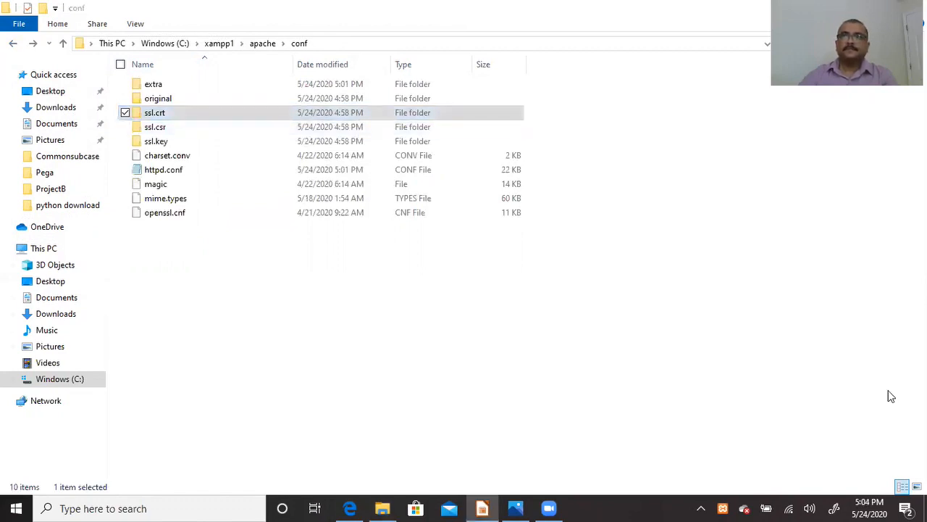
pyautogui.doubleClick(173, 83)
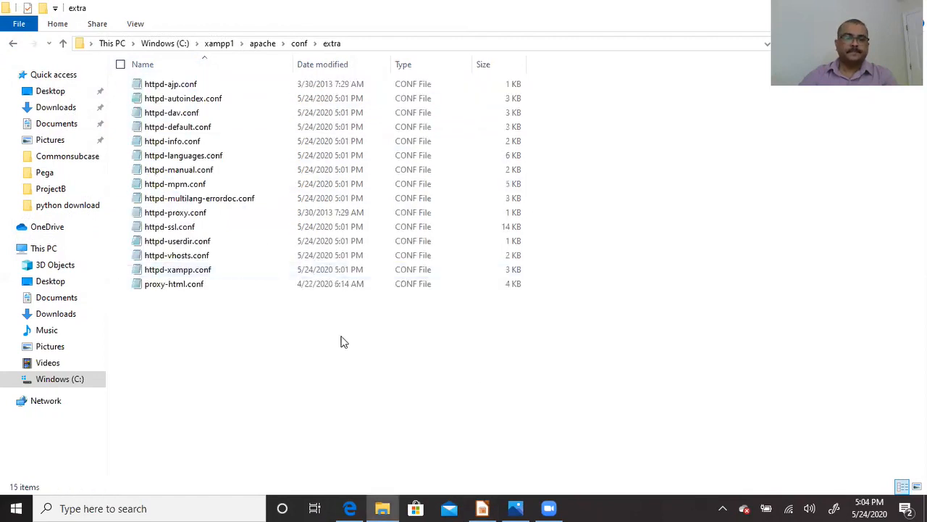
# - Open httpd-ssl.conf in Notepad and maximize the window
pyautogui.rightClick(182, 230)
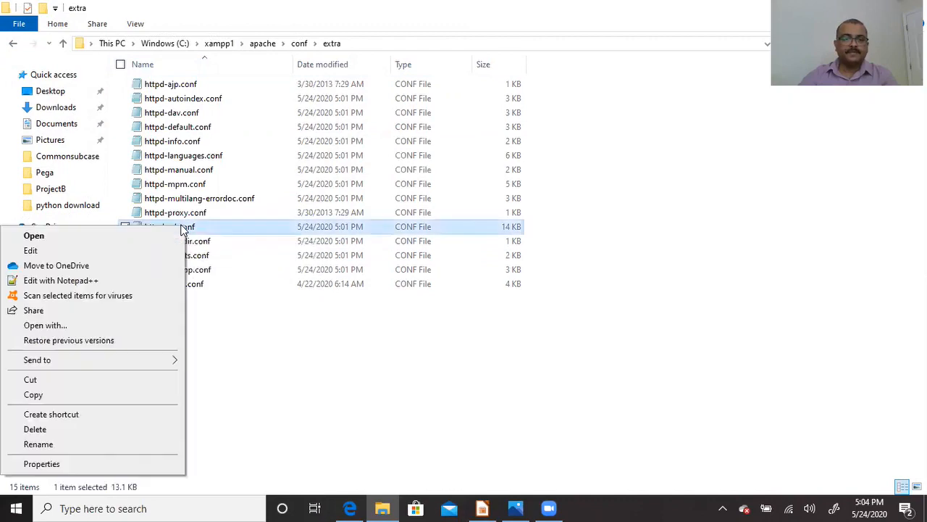
pyautogui.click(142, 250)
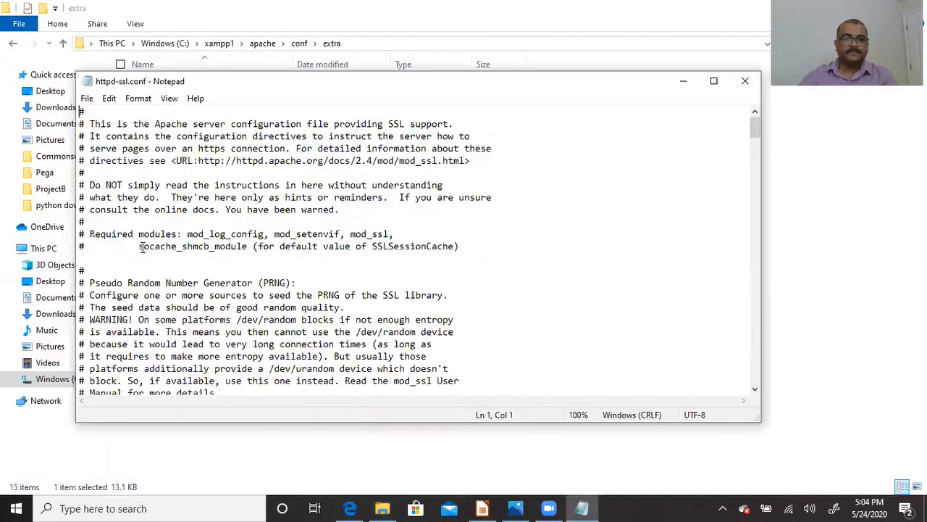
pyautogui.click(714, 81)
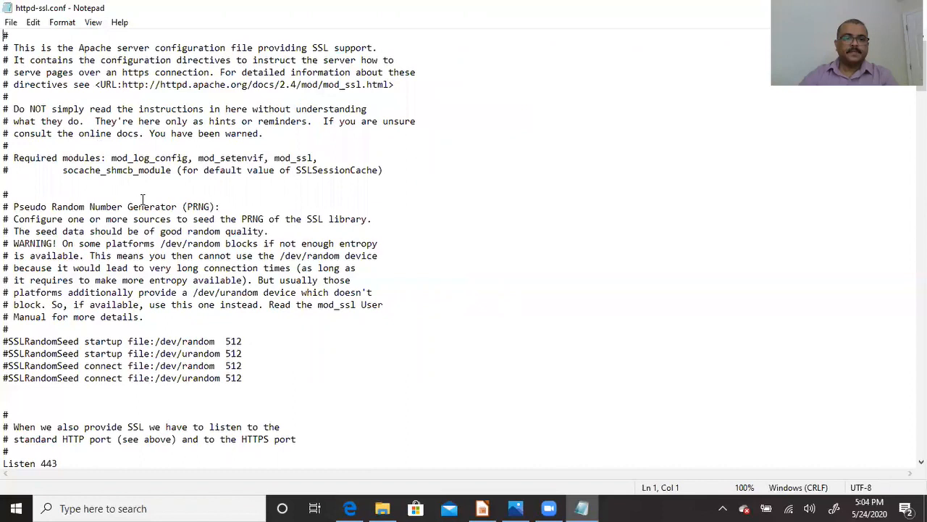
# - Scroll to the 'Listen 443' line and select the 443 port number
pyautogui.scroll(-1, 143, 199)
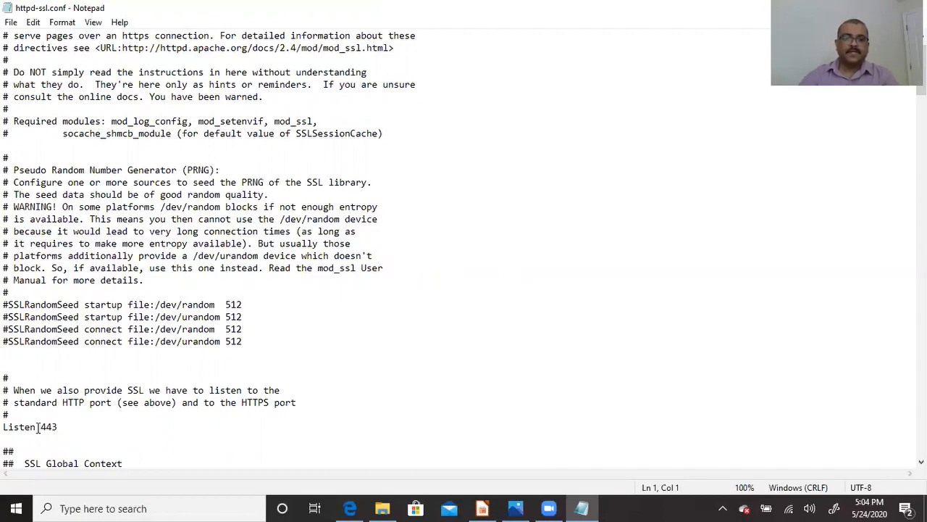
pyautogui.moveTo(41, 427); pyautogui.dragTo(58, 427)
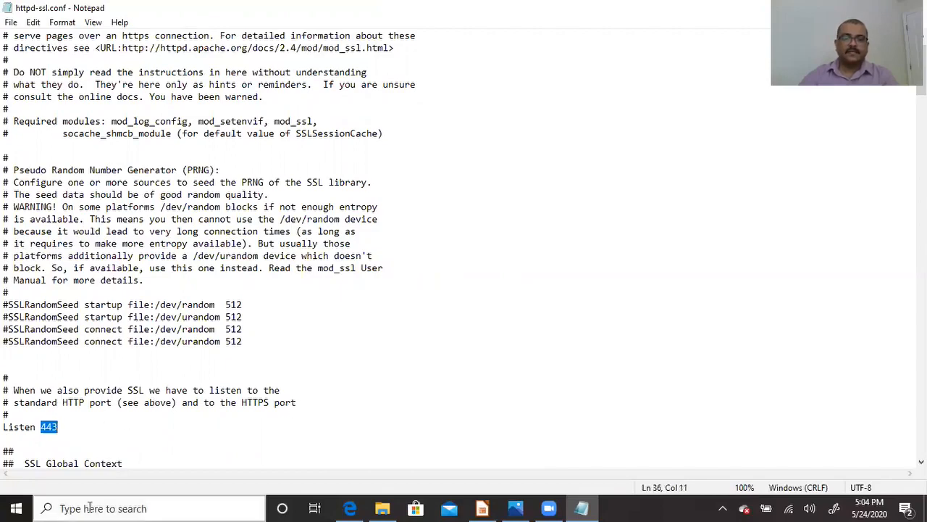
pyautogui.click(67, 431)
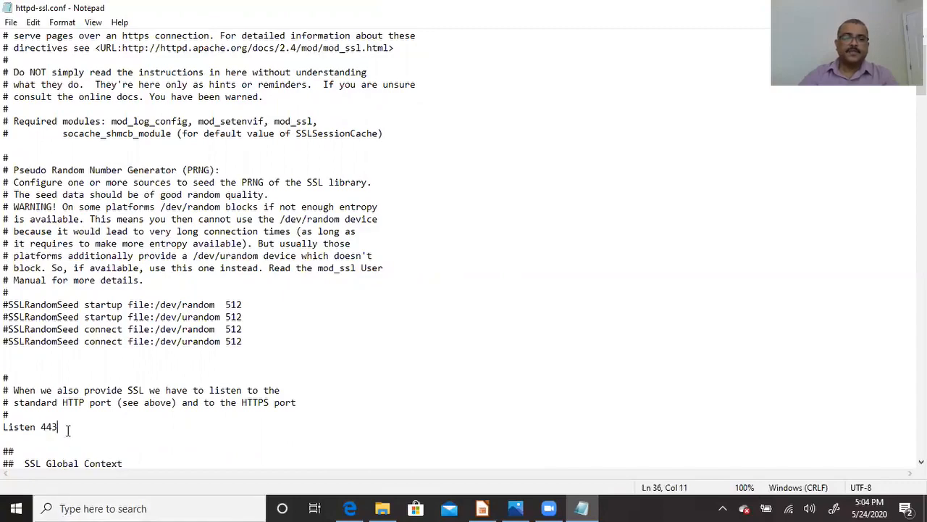
pyautogui.hotkey('shift', 'Left')
pyautogui.hotkey('shift', 'Left')
pyautogui.hotkey('shift', 'Left')
pyautogui.press('Right')
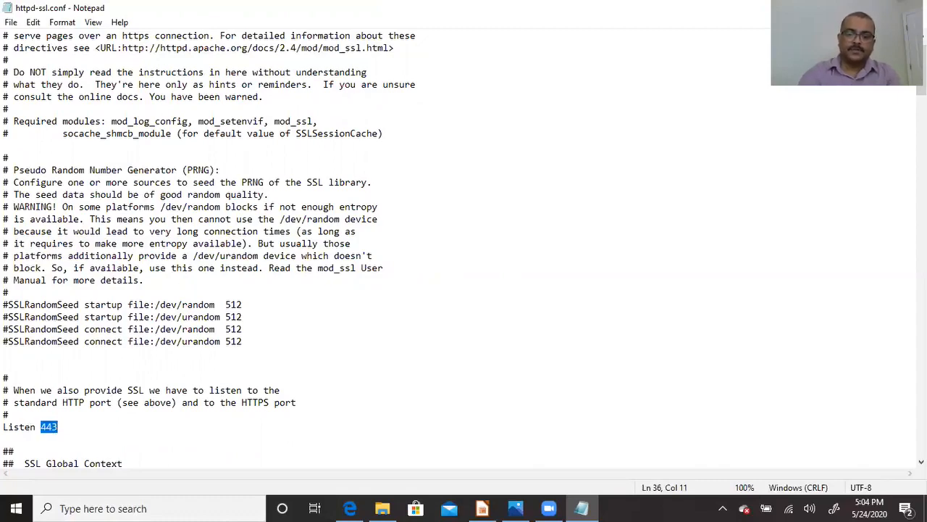
# - Replace the Listen port 443 with 8080 in httpd-ssl.conf and save the file
pyautogui.write('80')
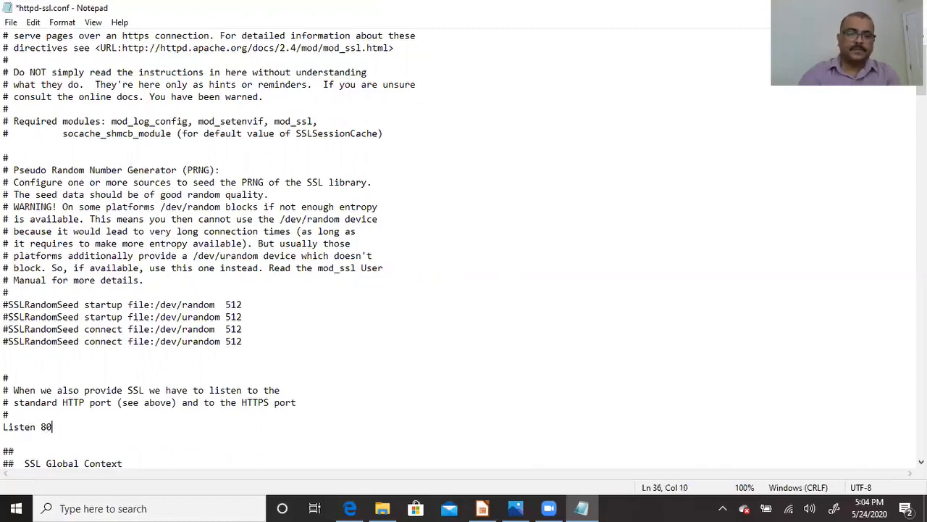
pyautogui.write('8')
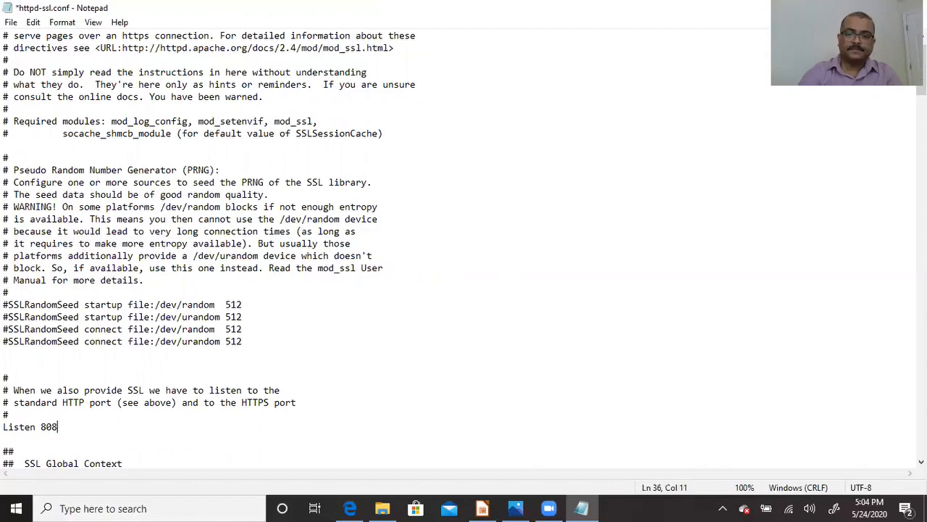
pyautogui.write('0')
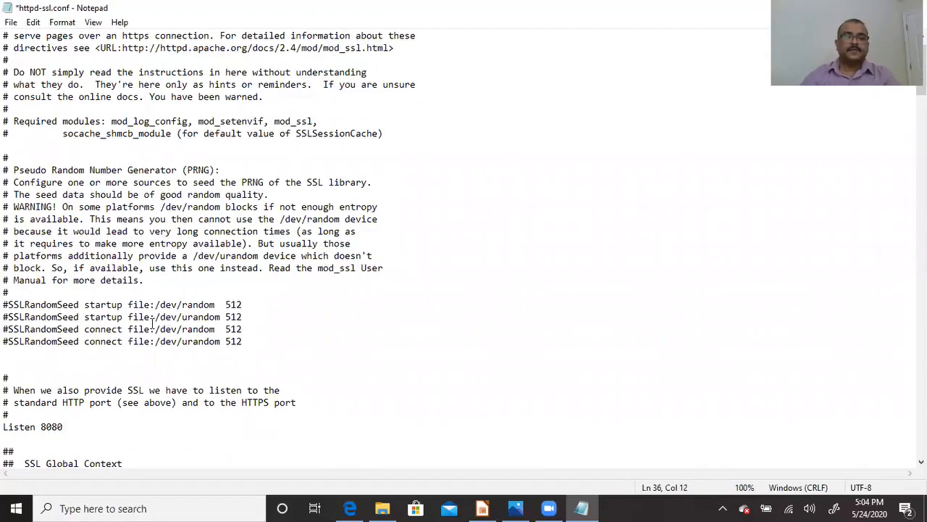
pyautogui.moveTo(43, 427); pyautogui.dragTo(71, 428)
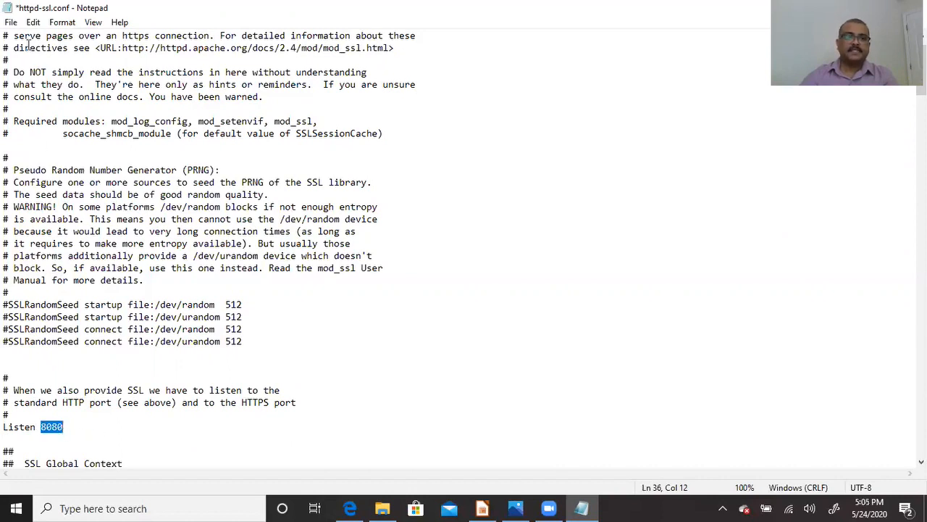
pyautogui.click(12, 23)
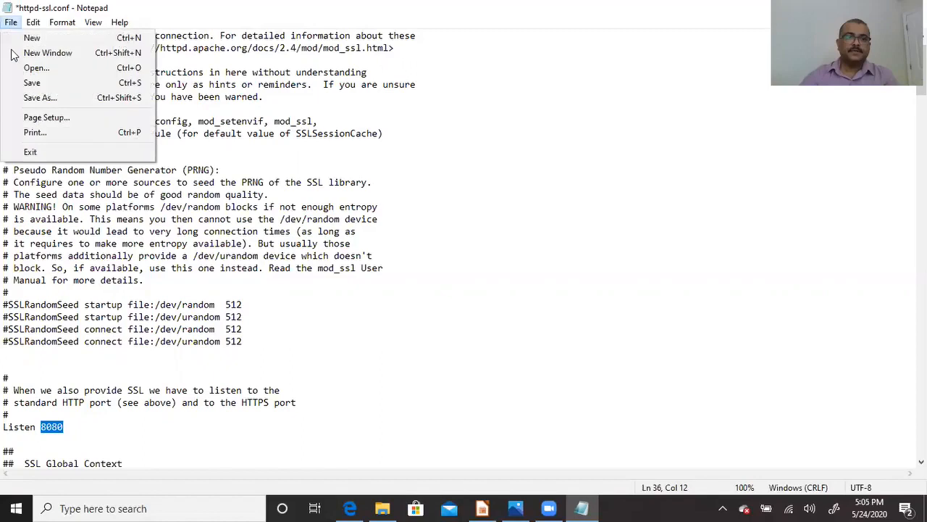
pyautogui.click(31, 83)
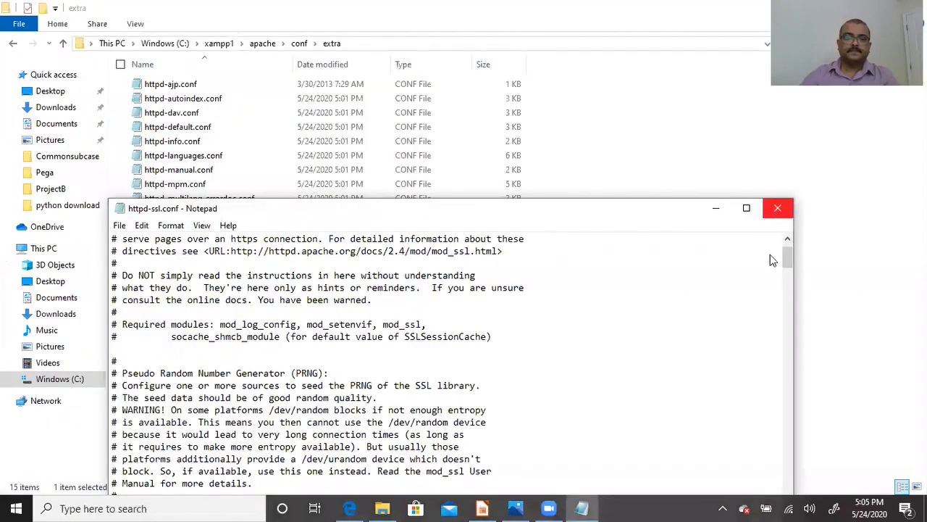
# - Close Notepad and go back out of the extra, conf and apache folders
pyautogui.click(775, 212)
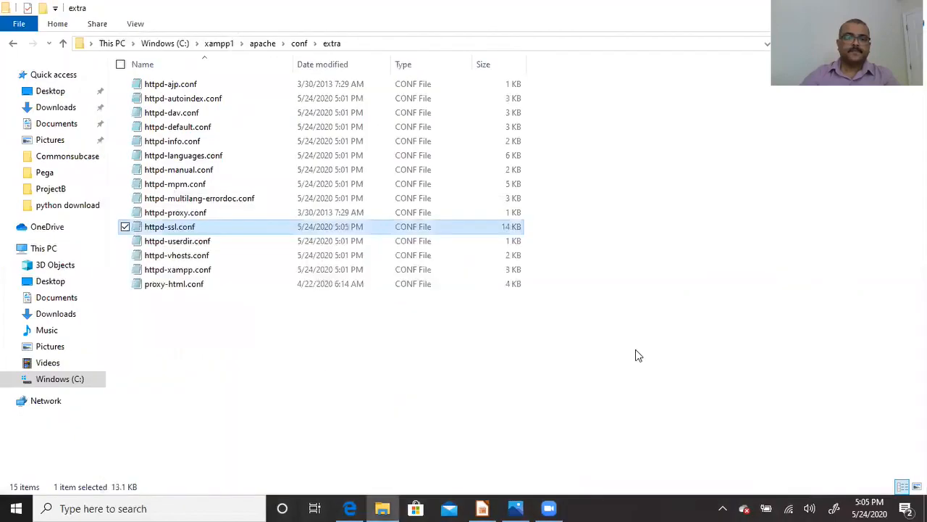
pyautogui.click(13, 44)
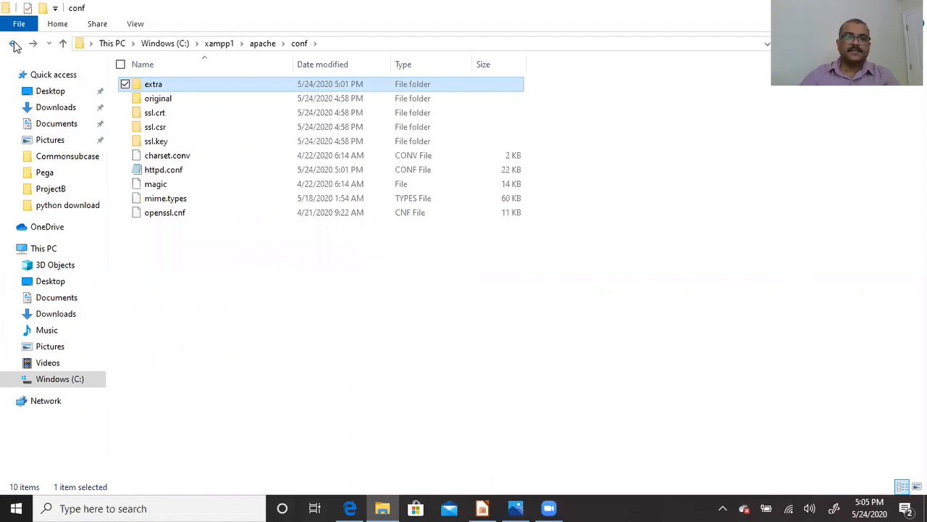
pyautogui.click(13, 45)
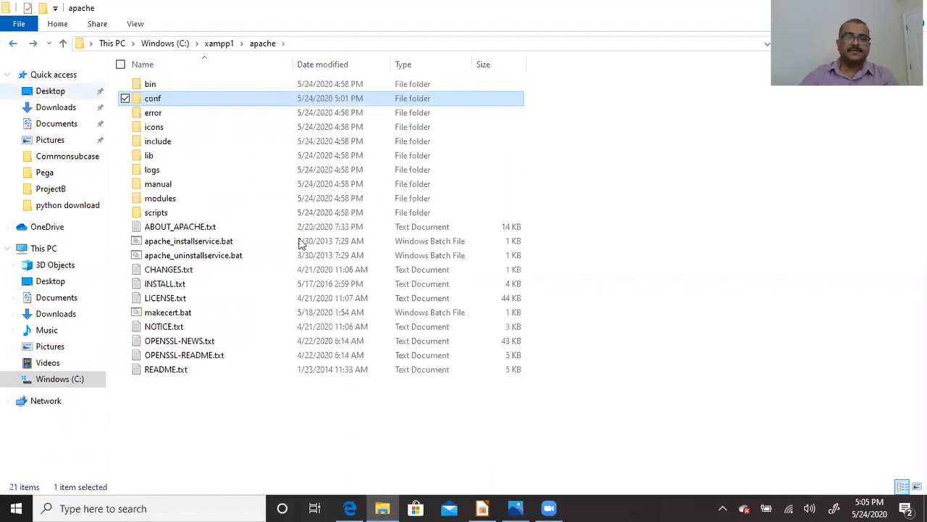
pyautogui.click(13, 44)
pyautogui.click(14, 45)
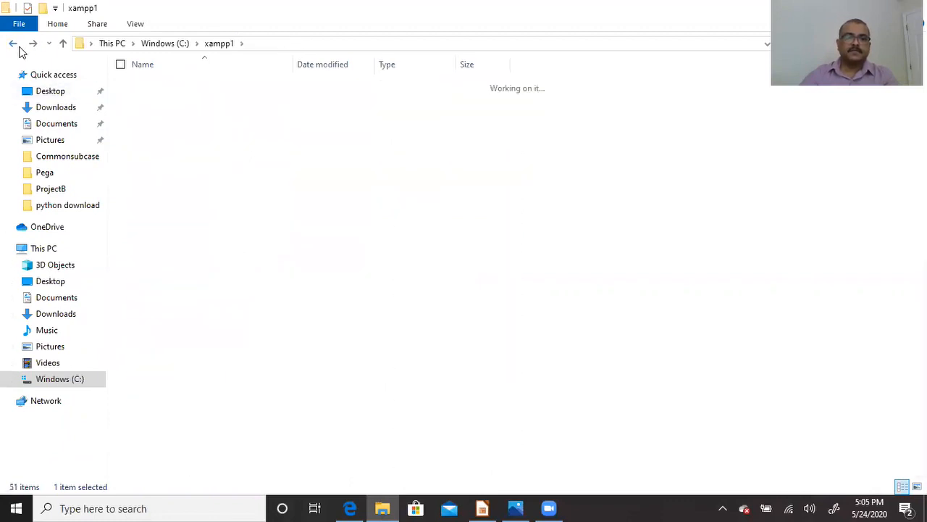
pyautogui.click(15, 45)
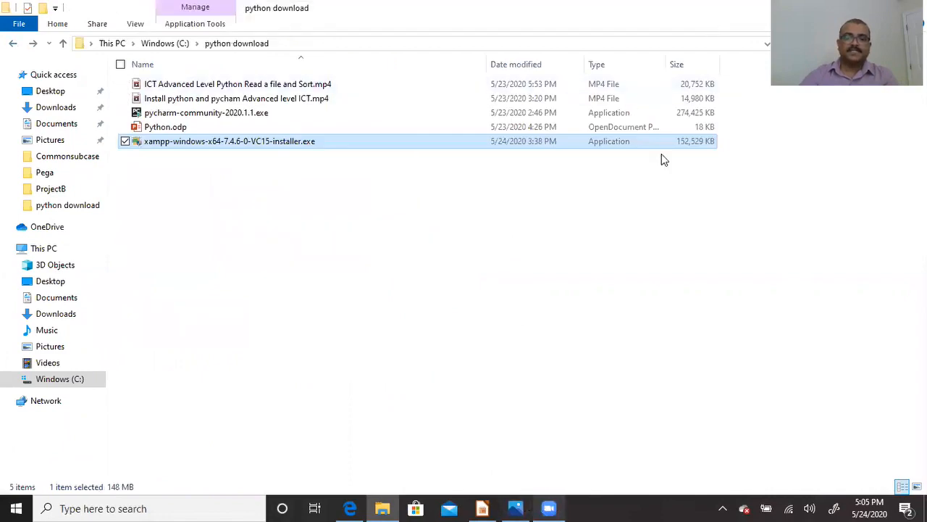
# - Open Windows (C:) > xampp1 and scroll down toward xampp-control.exe
pyautogui.moveTo(670, 10); pyautogui.dragTo(539, 94)
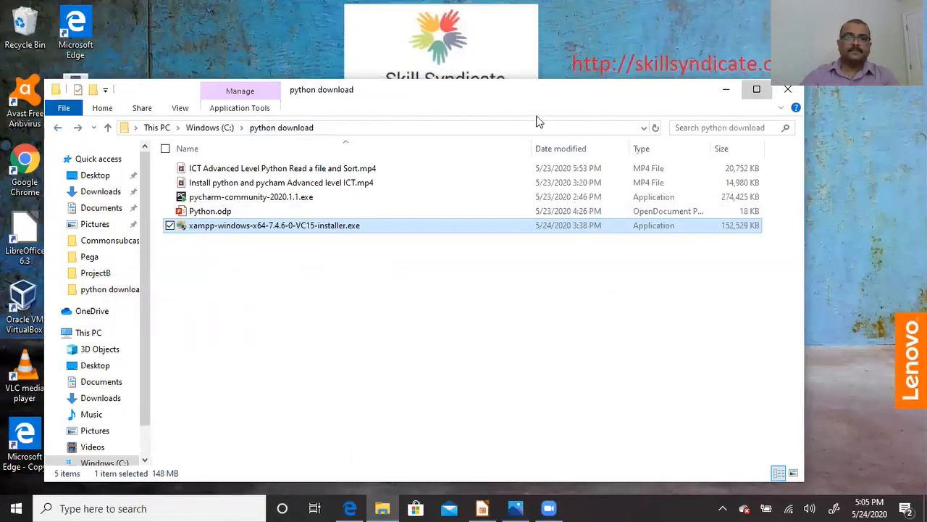
pyautogui.click(757, 89)
pyautogui.click(14, 45)
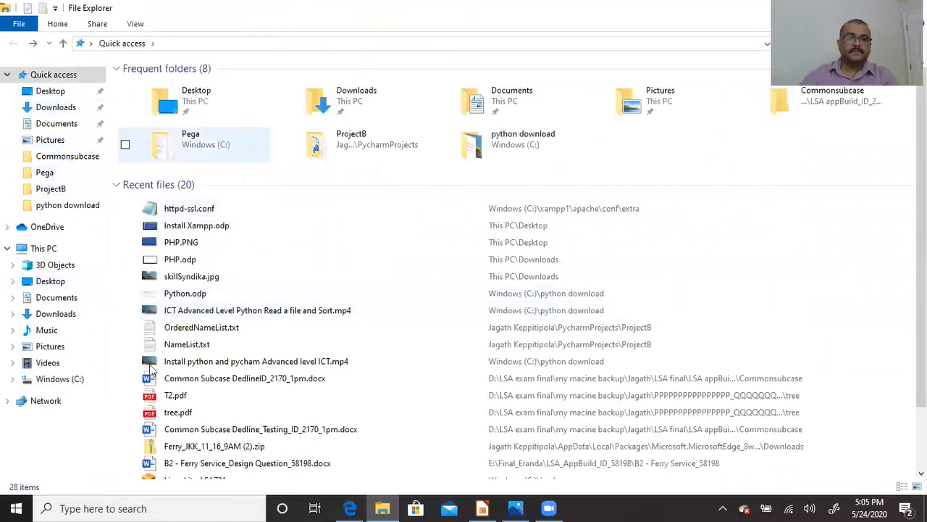
pyautogui.click(77, 379)
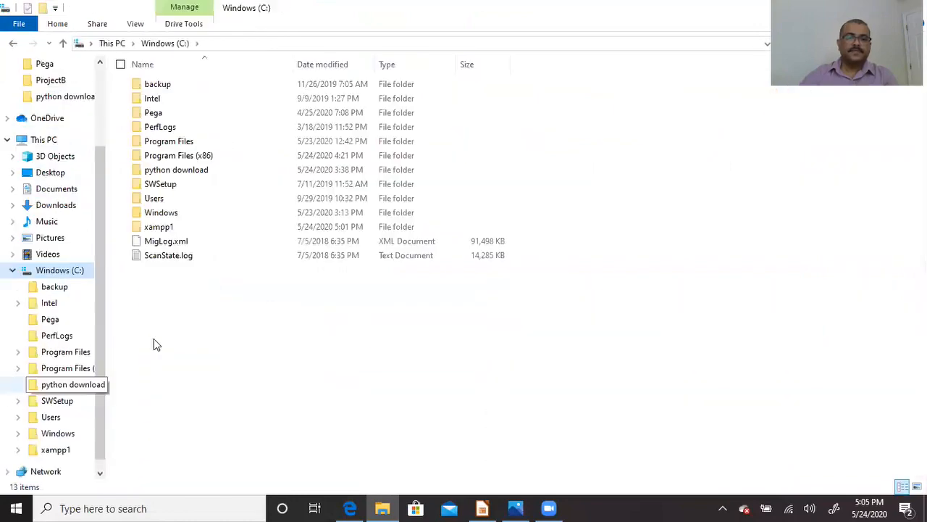
pyautogui.doubleClick(168, 230)
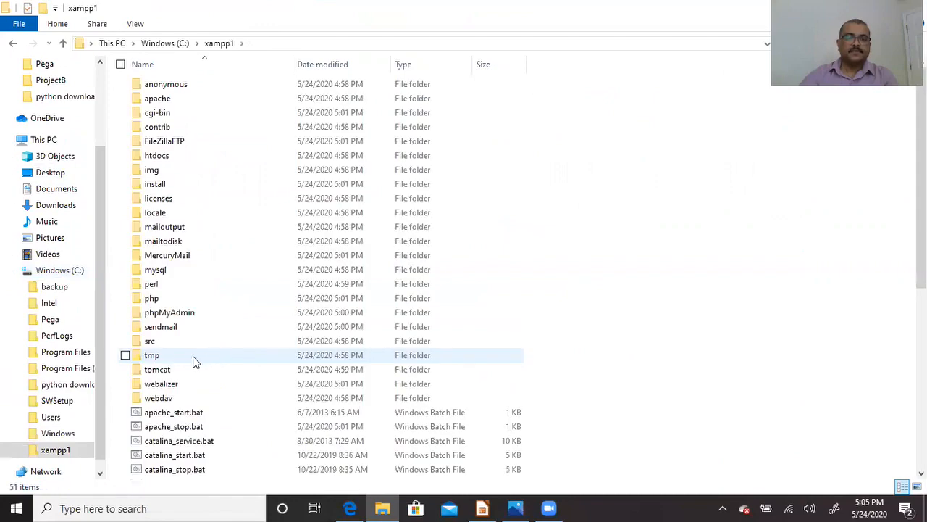
pyautogui.scroll(-4, 194, 362)
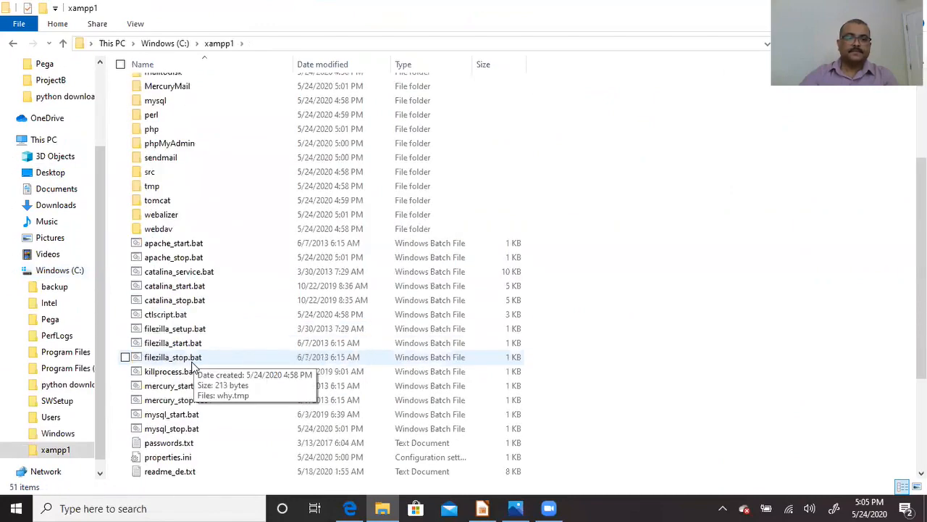
pyautogui.scroll(-4, 194, 362)
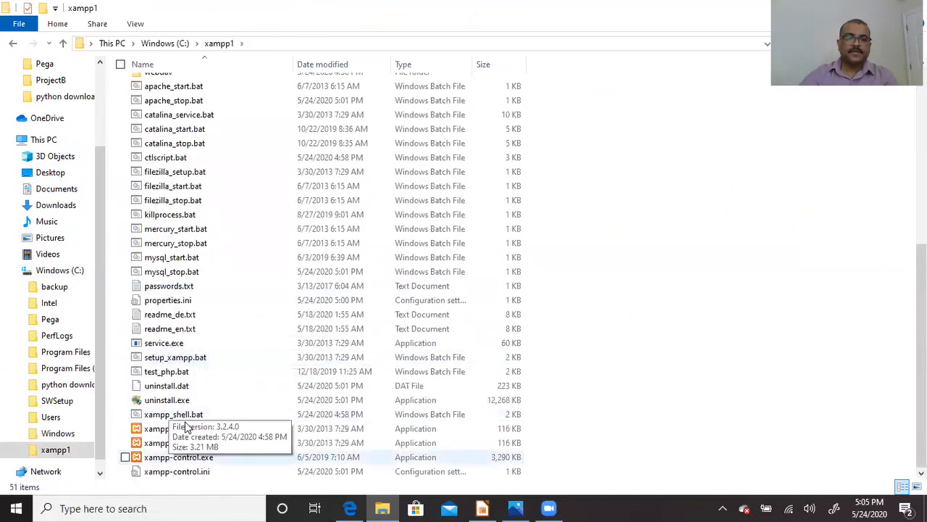
# - Launch XAMPP Control Panel and start Apache, allowing it through the firewall
pyautogui.doubleClick(175, 461)
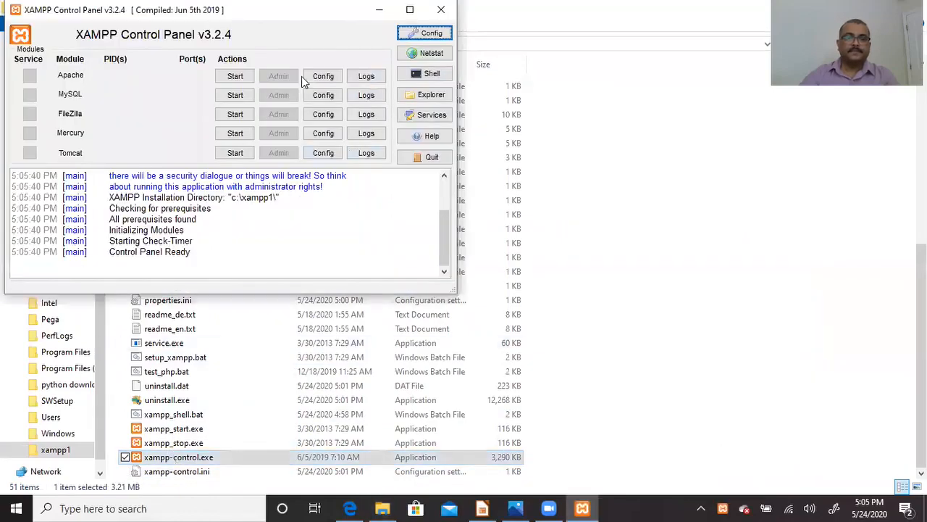
pyautogui.click(236, 78)
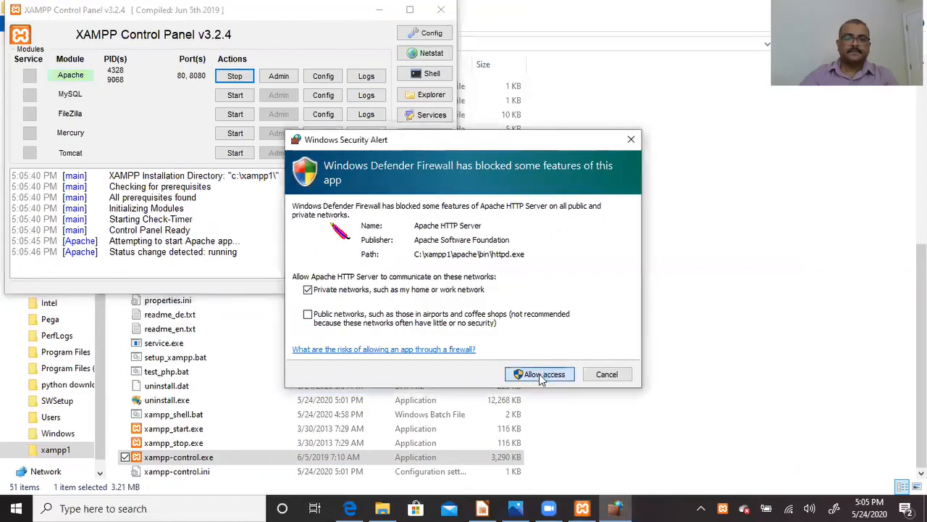
pyautogui.click(542, 375)
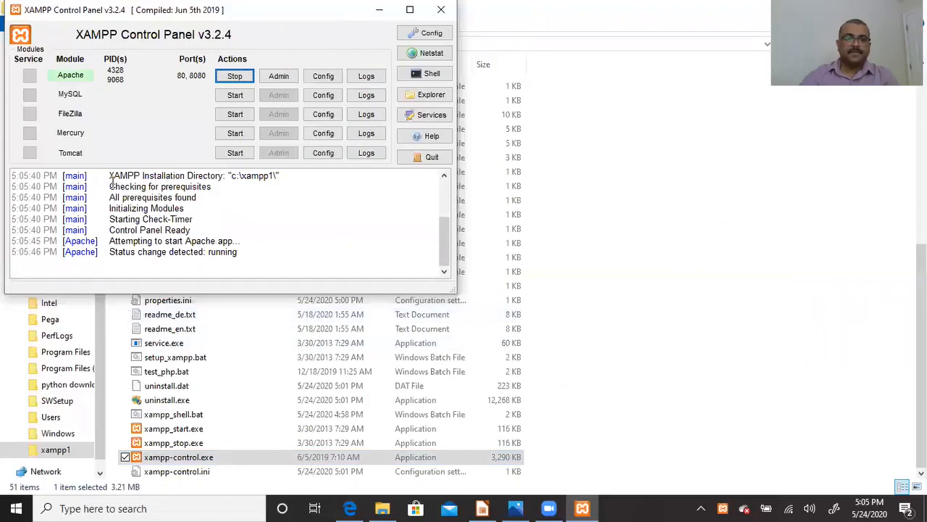
# - Highlight the Apache startup log lines through 'Status change detected: running', then minimize the panel
pyautogui.moveTo(113, 183); pyautogui.dragTo(126, 252)
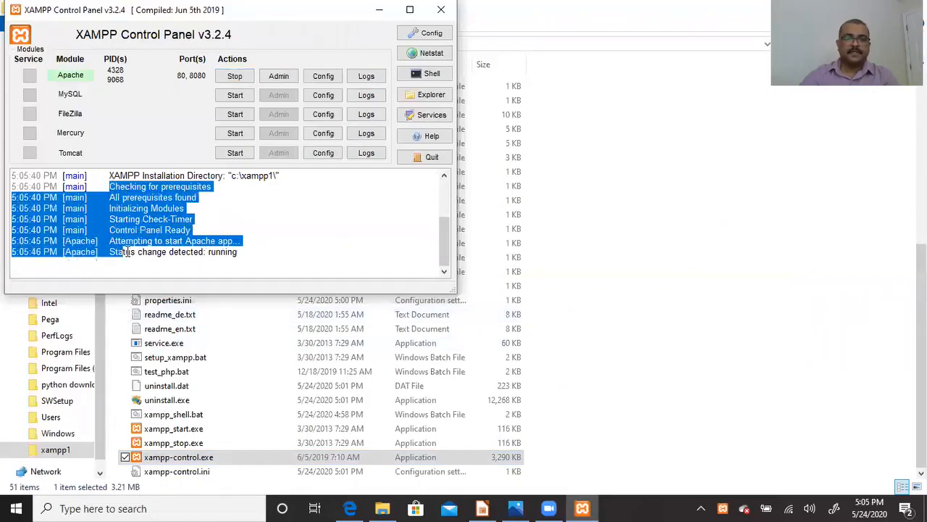
pyautogui.click(283, 263)
pyautogui.moveTo(249, 262); pyautogui.dragTo(161, 251)
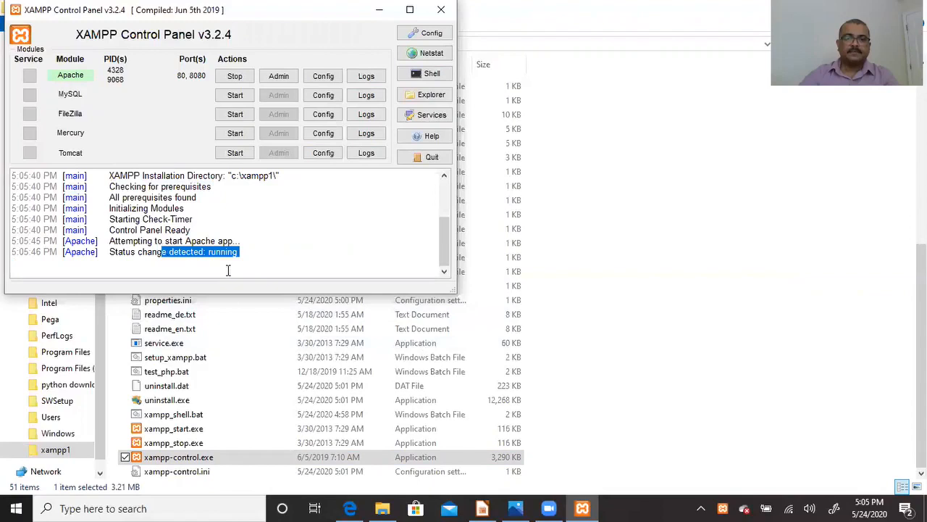
pyautogui.click(252, 251)
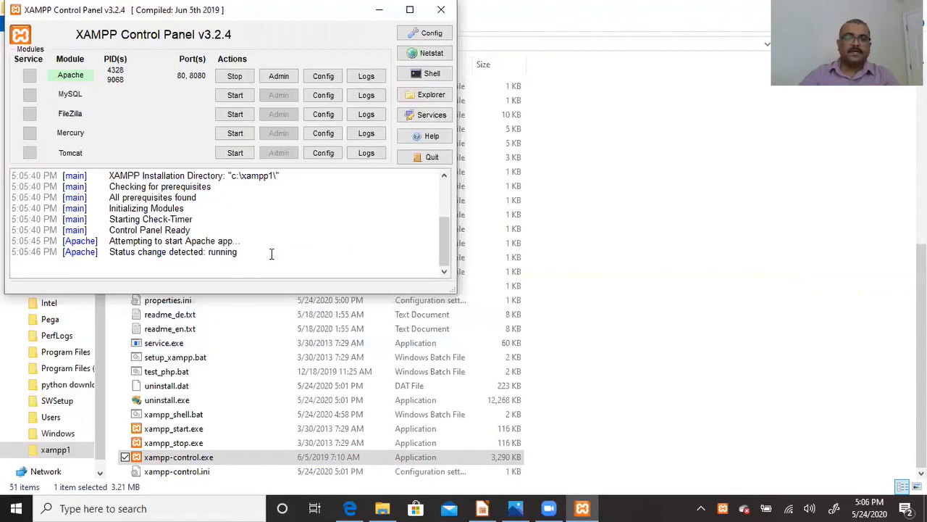
pyautogui.moveTo(263, 255); pyautogui.dragTo(110, 199)
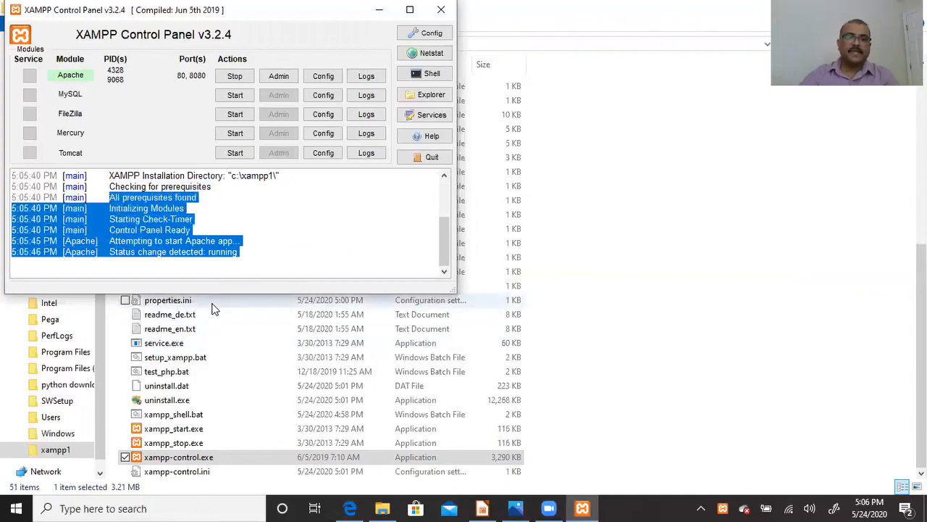
pyautogui.click(234, 228)
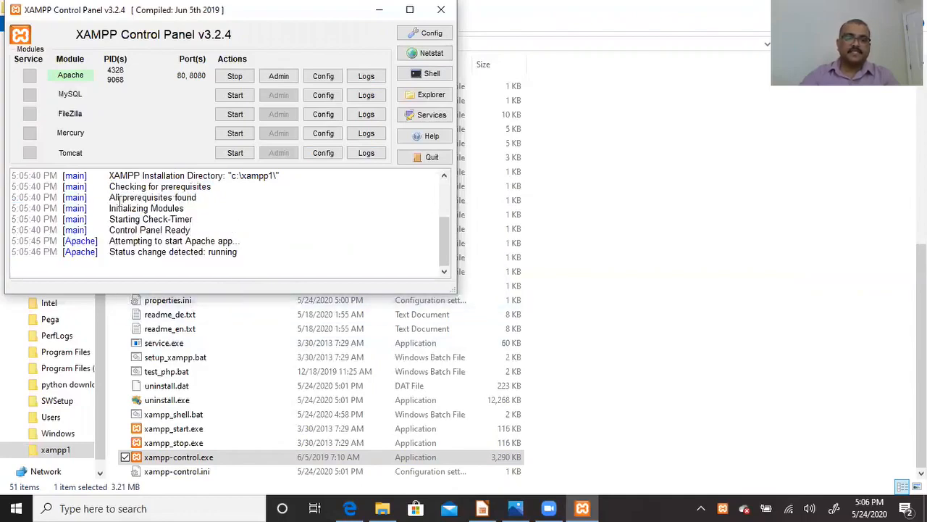
pyautogui.moveTo(110, 199); pyautogui.dragTo(236, 243)
pyautogui.click(324, 260)
pyautogui.moveTo(254, 255); pyautogui.dragTo(143, 228)
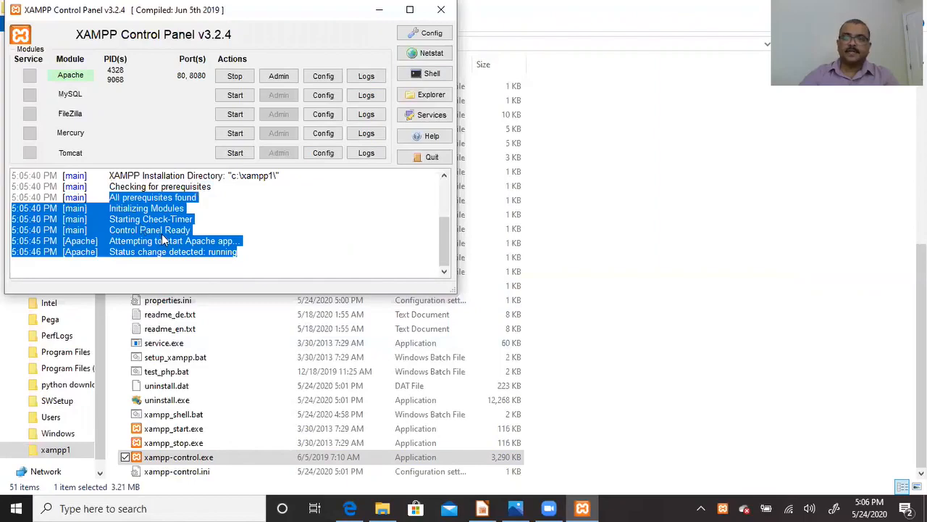
pyautogui.click(284, 246)
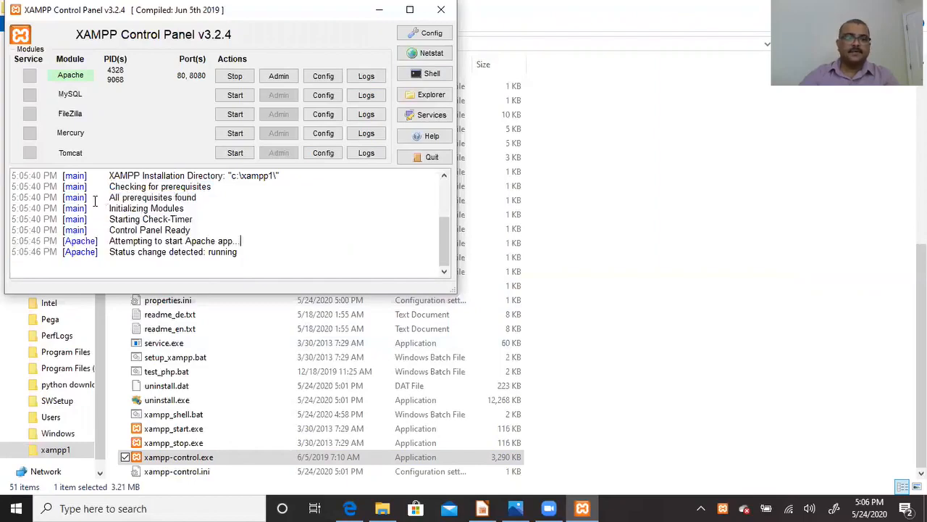
pyautogui.moveTo(90, 197); pyautogui.dragTo(208, 253)
pyautogui.click(315, 241)
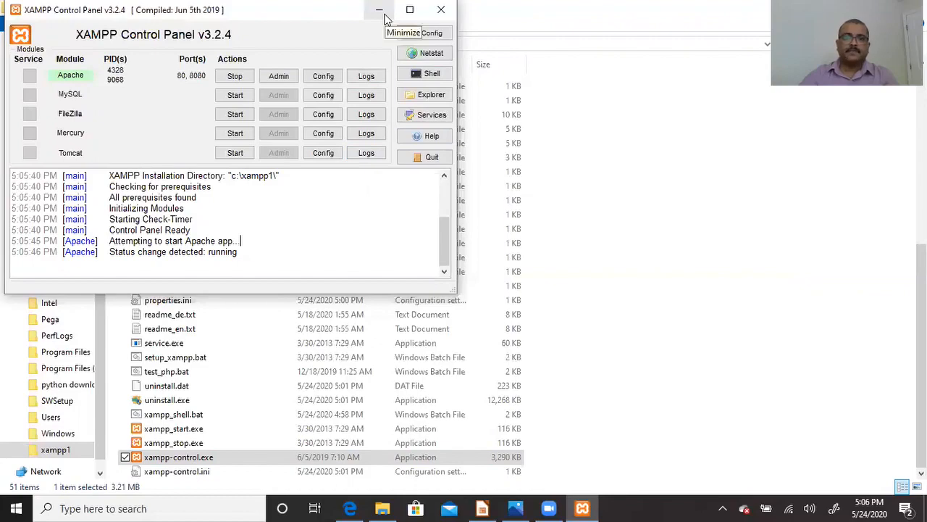
pyautogui.click(379, 13)
# - Open the htdocs folder and create a new text document there
pyautogui.scroll(8, 305, 248)
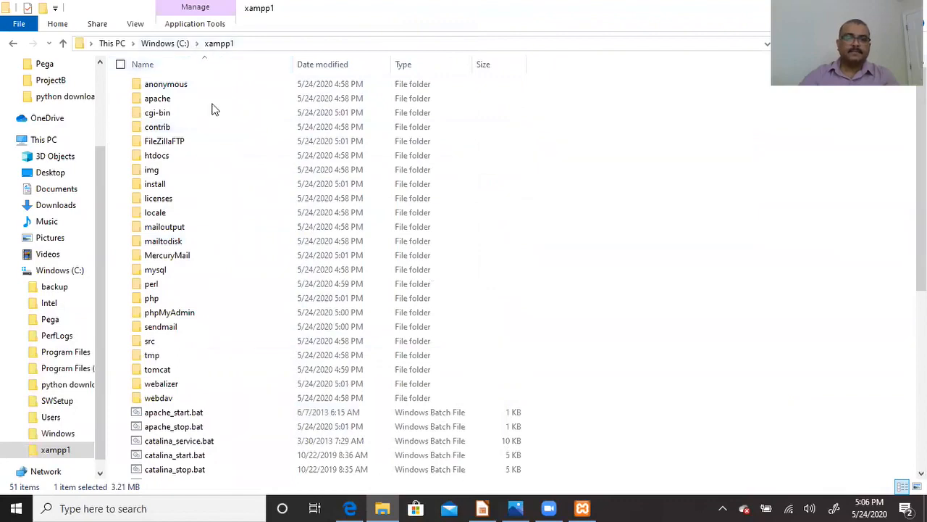
pyautogui.doubleClick(156, 157)
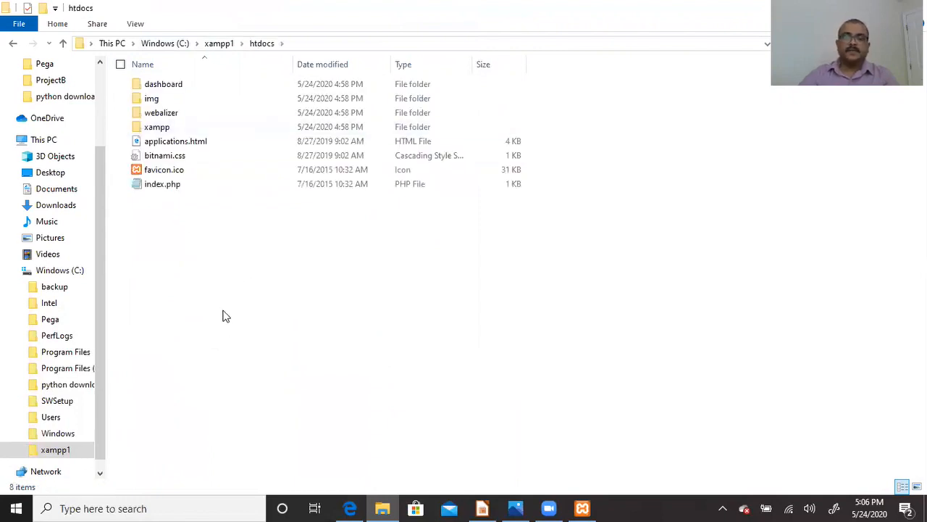
pyautogui.rightClick(183, 244)
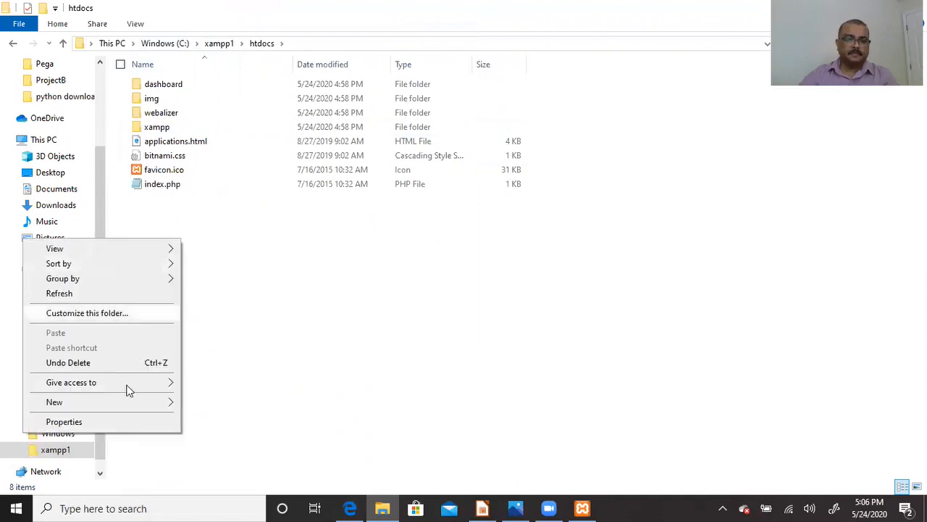
pyautogui.moveTo(121, 399)
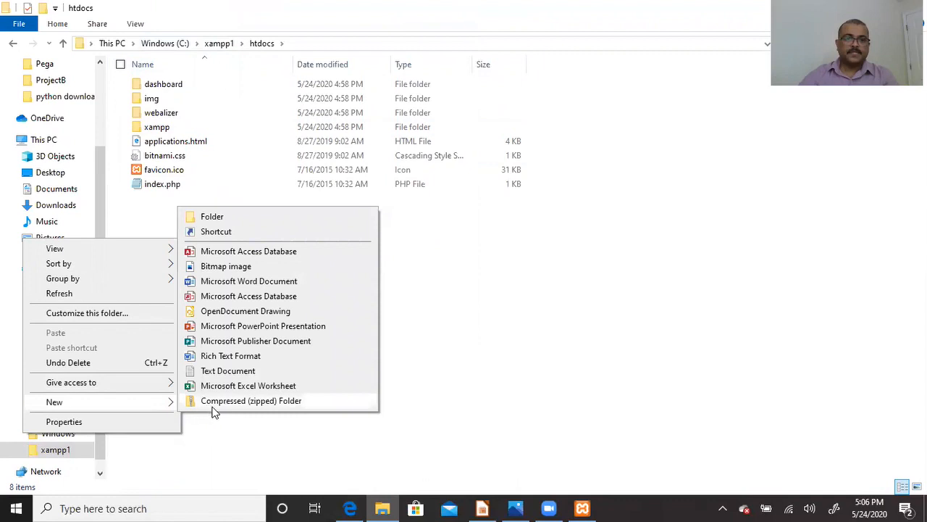
pyautogui.click(228, 372)
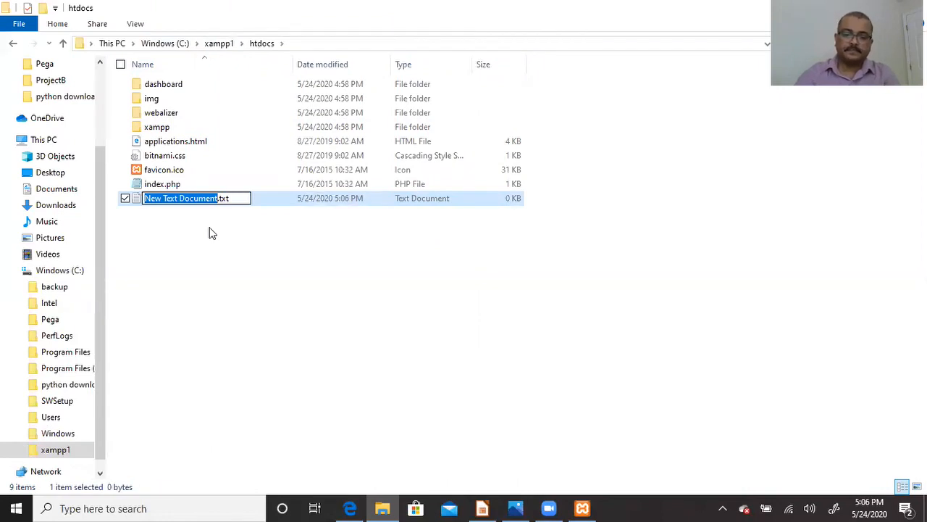
# - Rename the new document MyPhpFile.php and confirm the extension change
pyautogui.write('MyPhp')
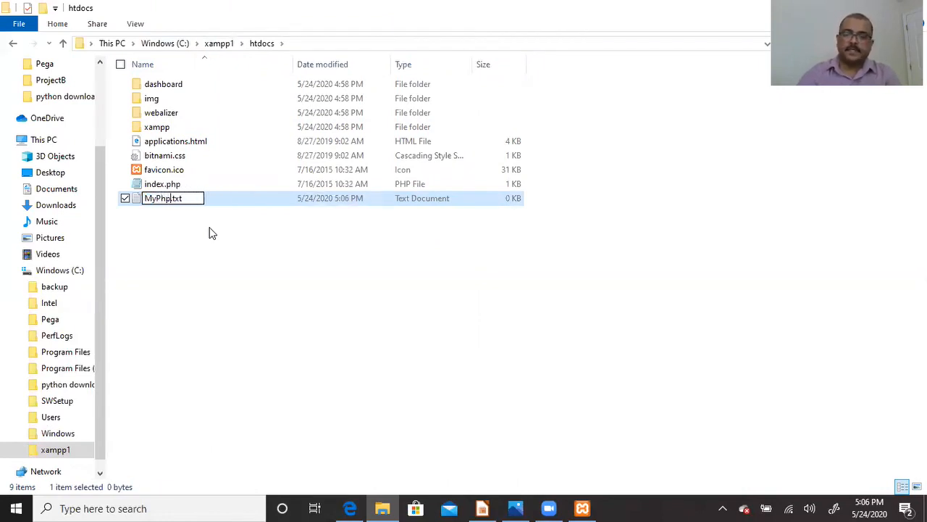
pyautogui.press('BackSpace')
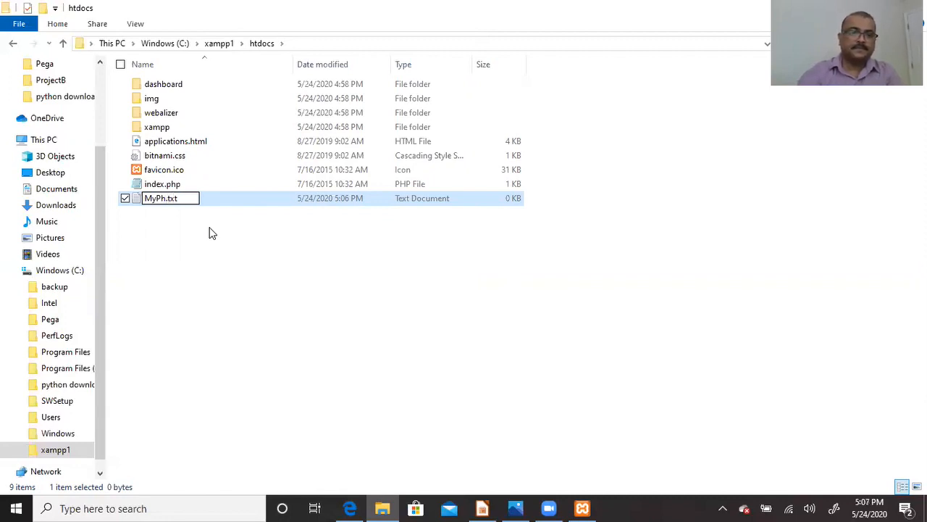
pyautogui.press('Delete')
pyautogui.press('Delete')
pyautogui.press('Delete')
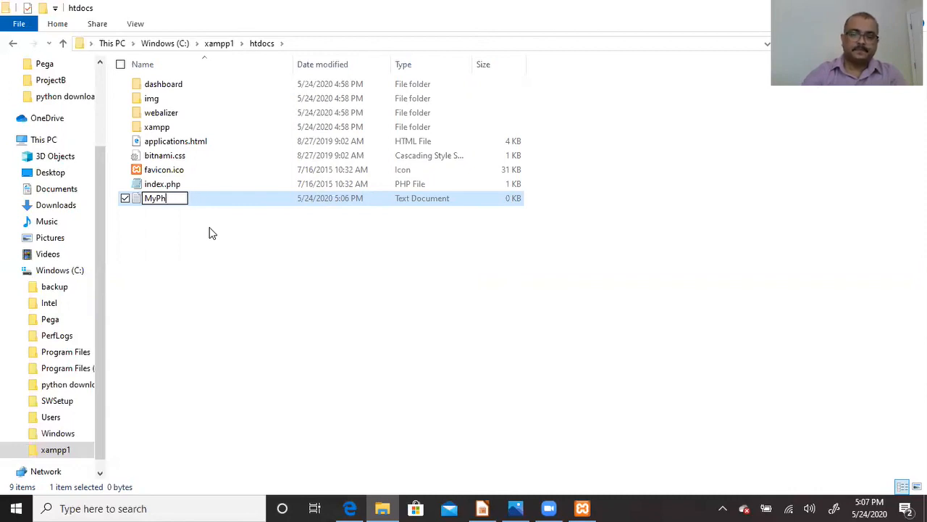
pyautogui.write('pFile.')
pyautogui.write('php')
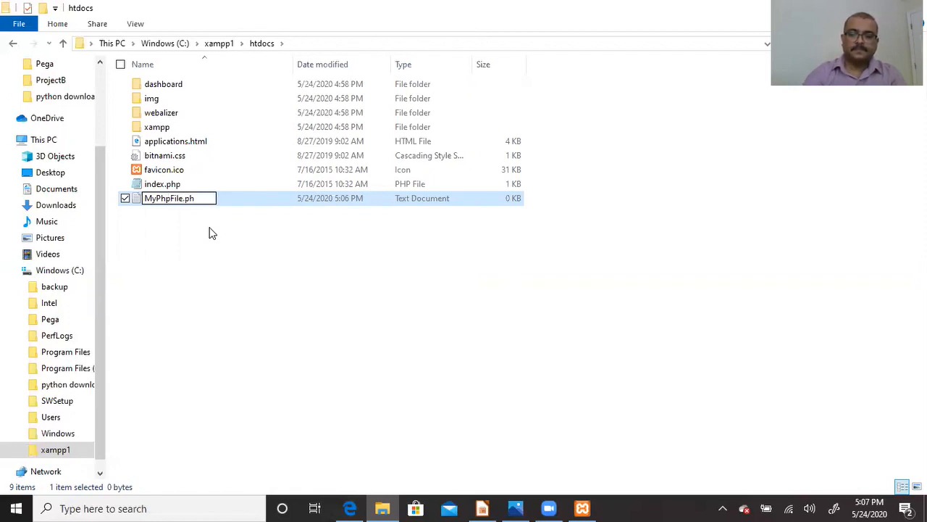
pyautogui.press('Return')
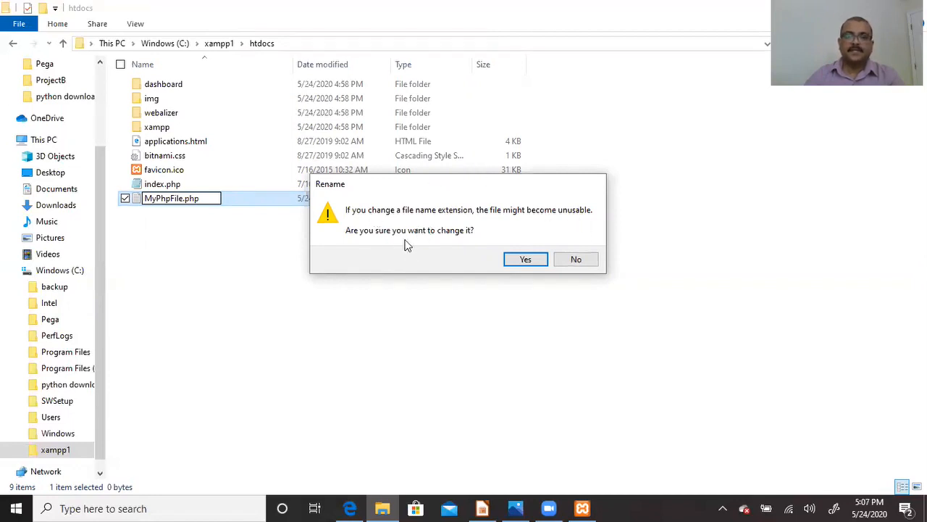
pyautogui.click(534, 260)
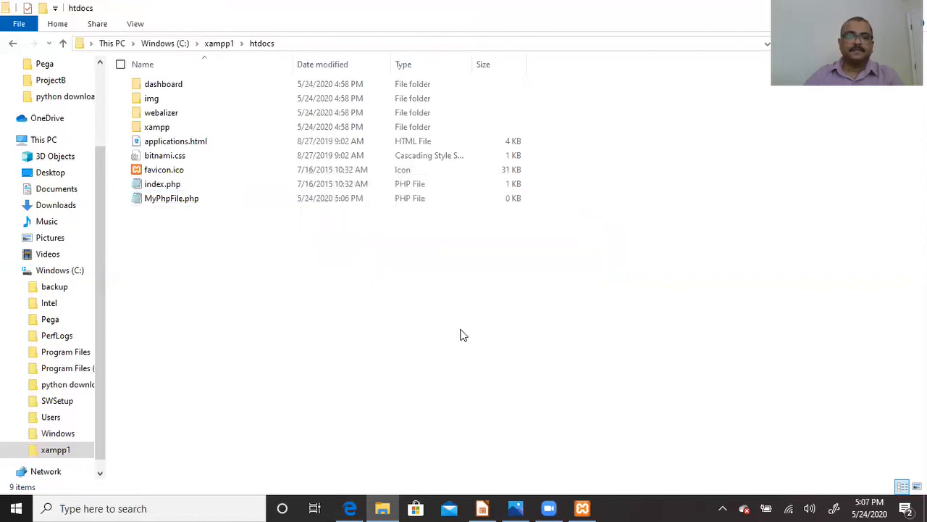
pyautogui.click(179, 207)
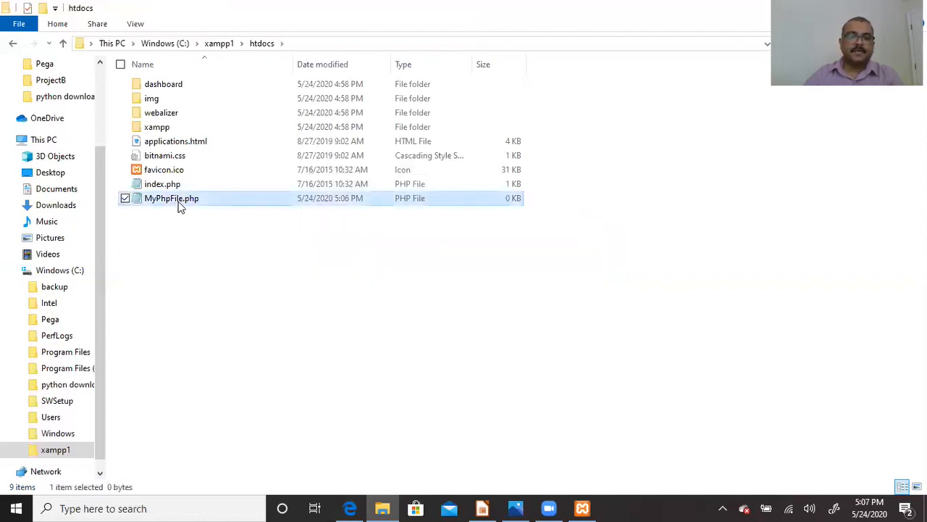
# - Edit MyPhpFile.php in Notepad, typing <html> with </html> on the next line
pyautogui.rightClick(179, 206)
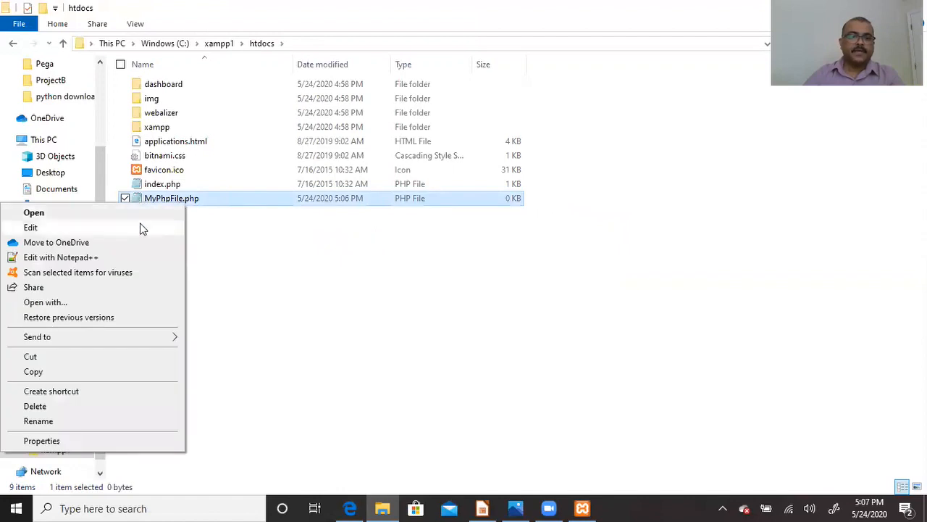
pyautogui.click(142, 226)
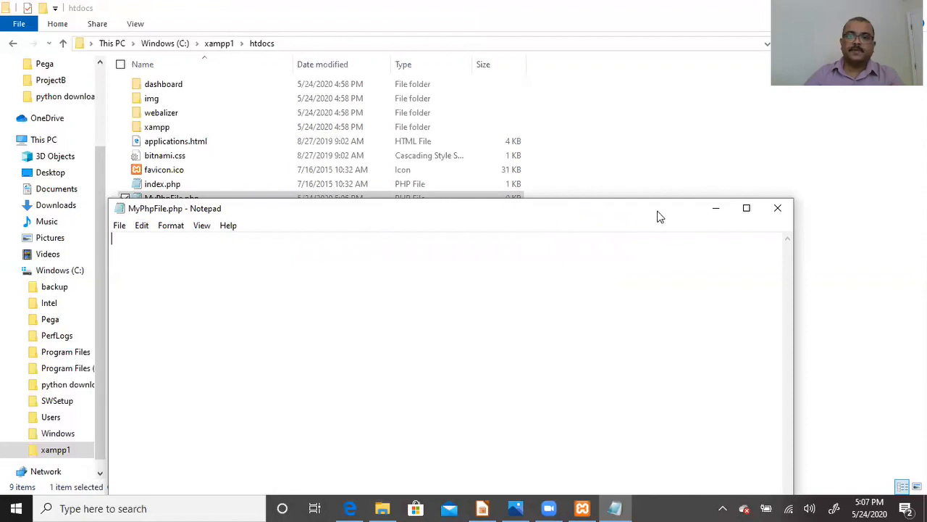
pyautogui.moveTo(659, 216); pyautogui.dragTo(681, 114)
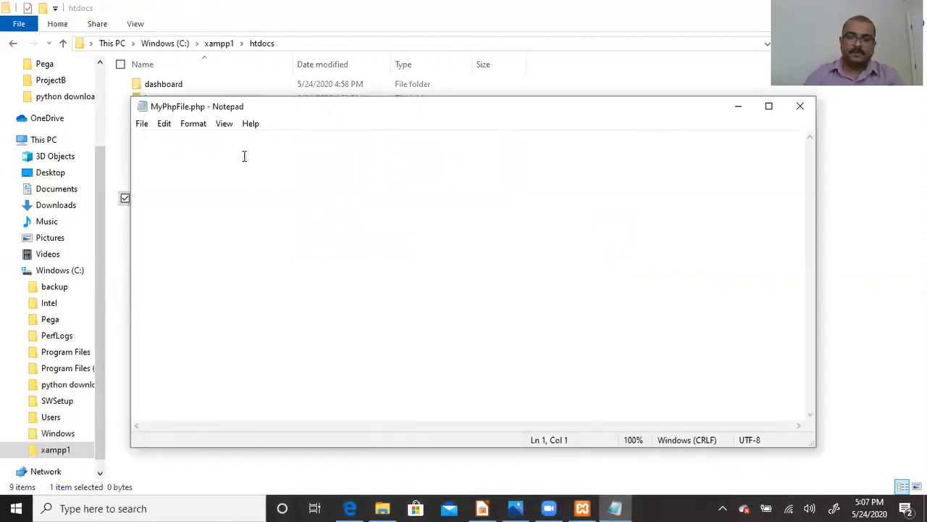
pyautogui.write('<')
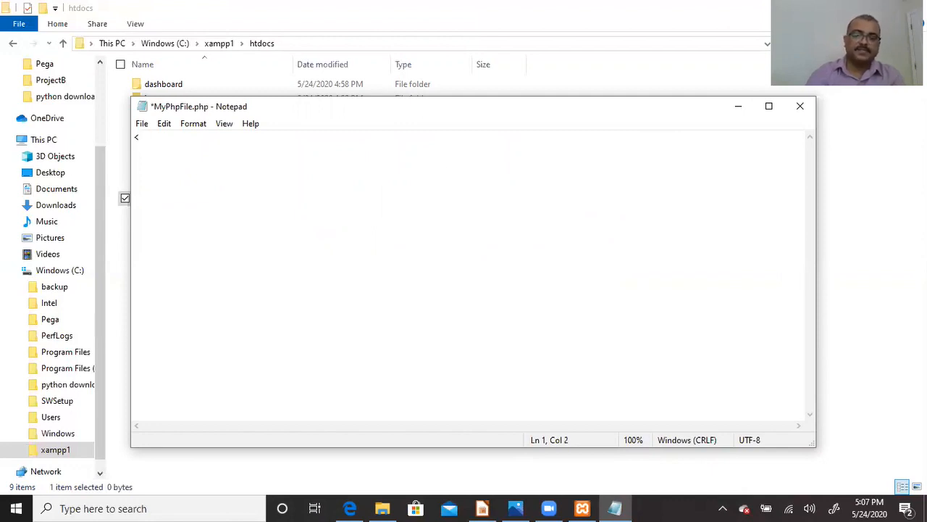
pyautogui.write('html')
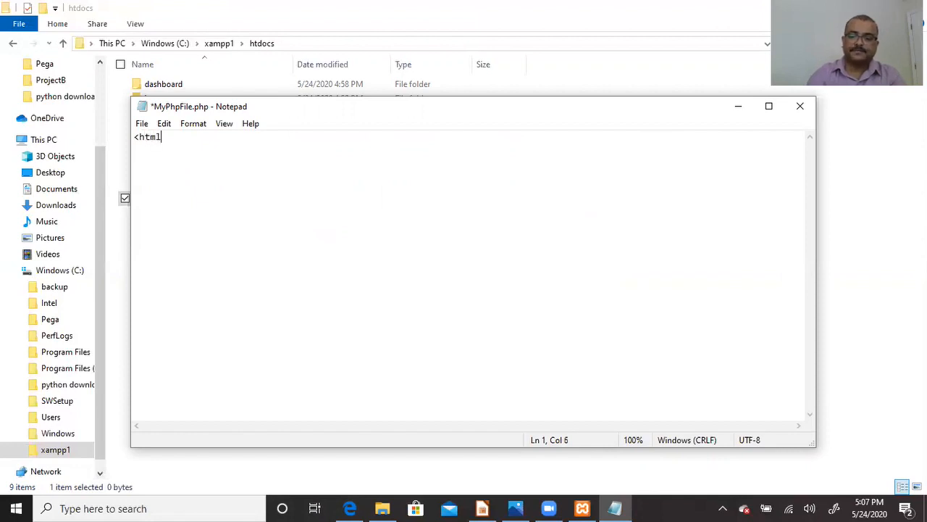
pyautogui.write('>')
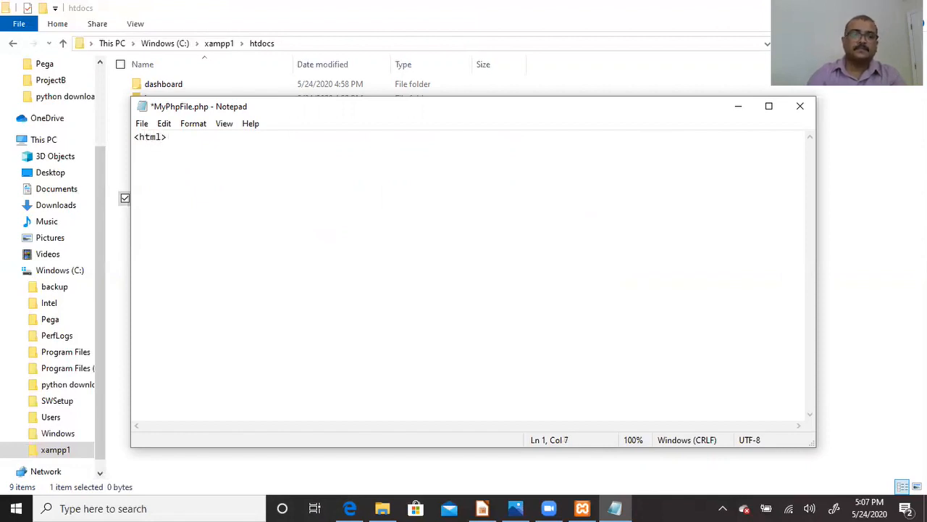
pyautogui.press('Return')
pyautogui.write('</')
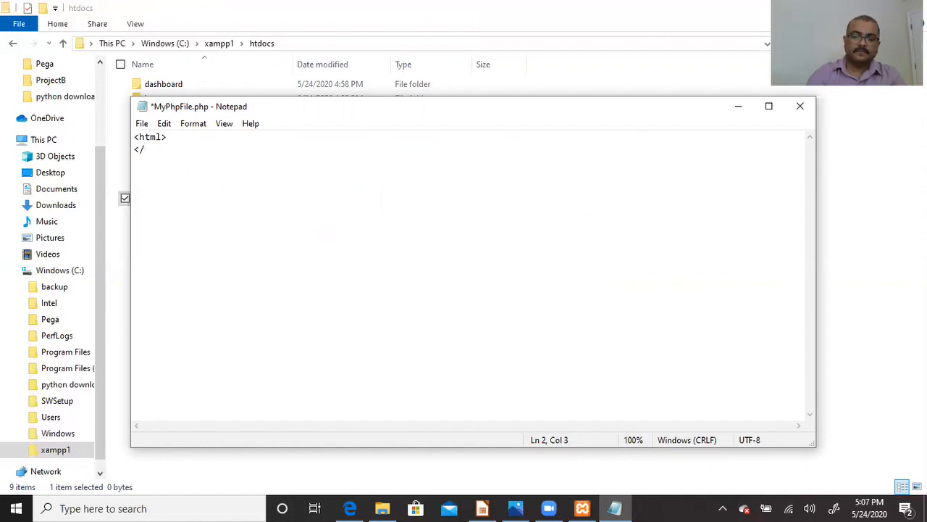
pyautogui.write('html>')
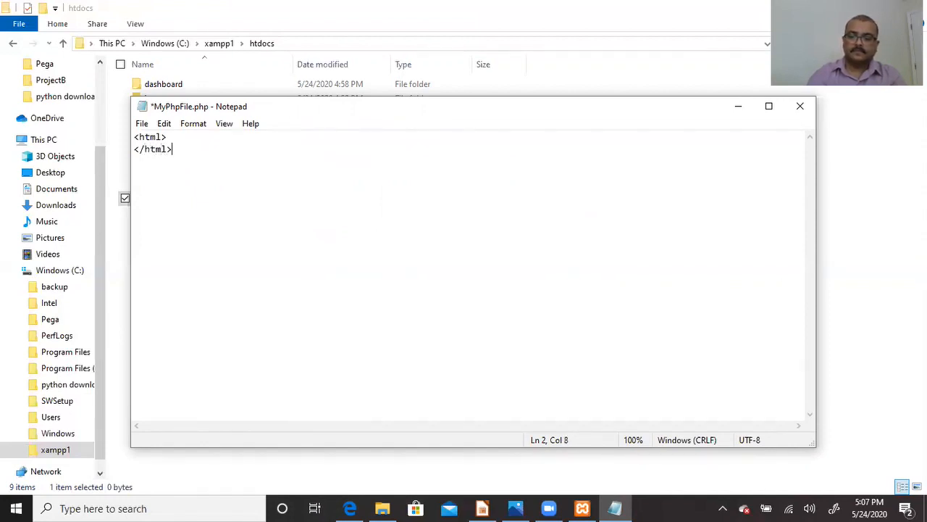
pyautogui.press('Up')
# - Add <body> and </Body> lines with an empty line between them
pyautogui.press('Return')
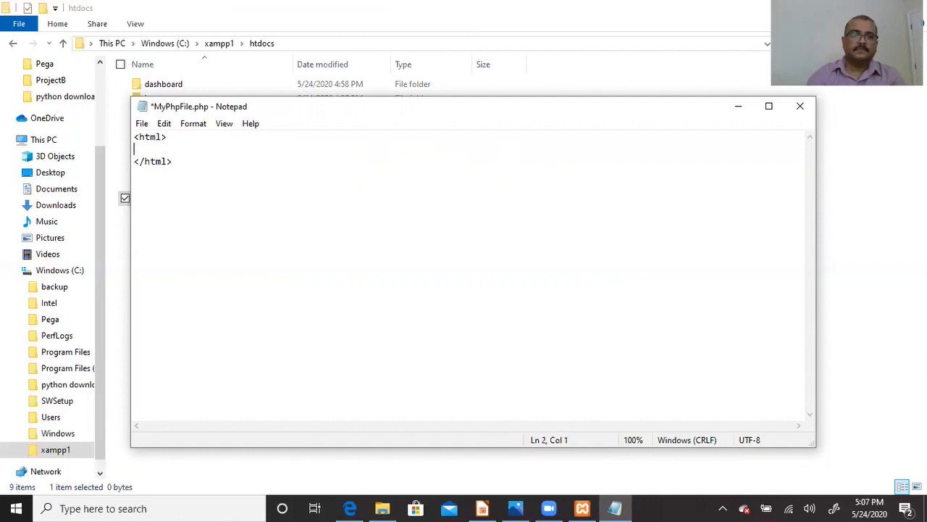
pyautogui.write('<b')
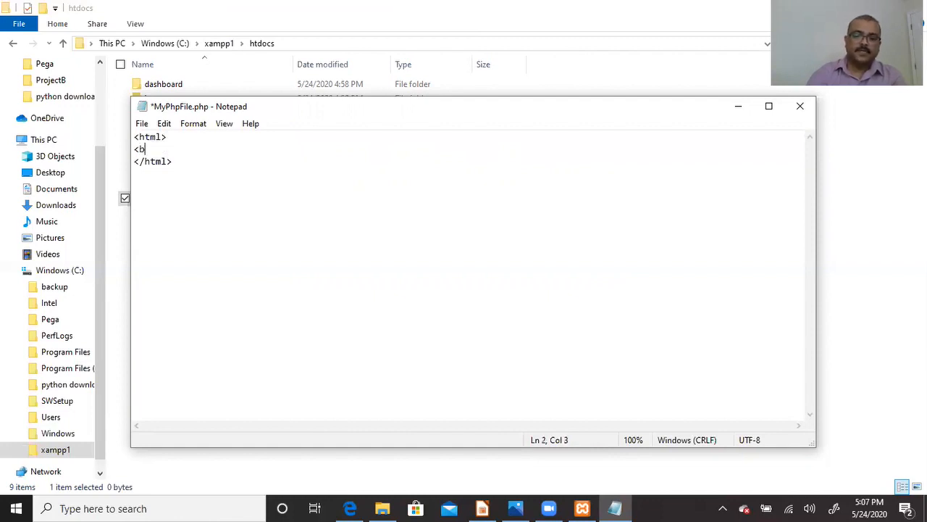
pyautogui.write('ody>')
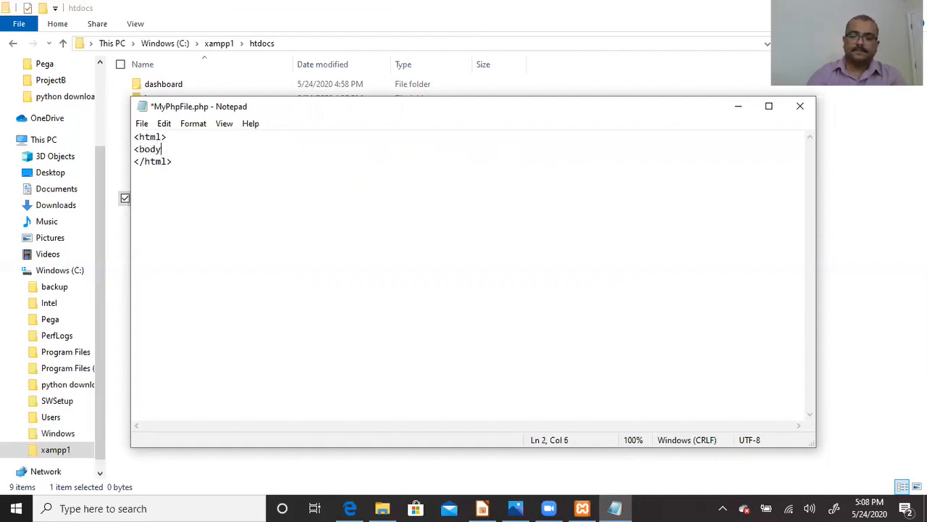
pyautogui.press('Return')
pyautogui.write('<')
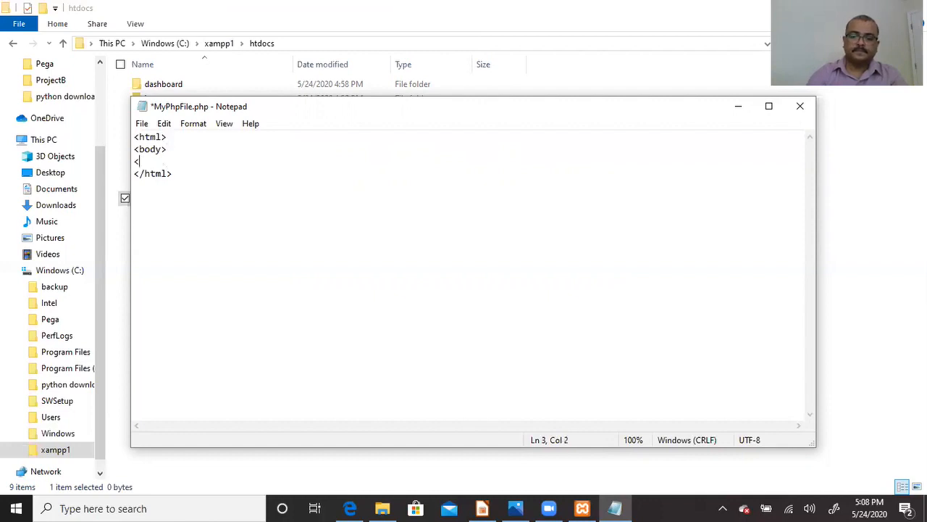
pyautogui.write('/Body>')
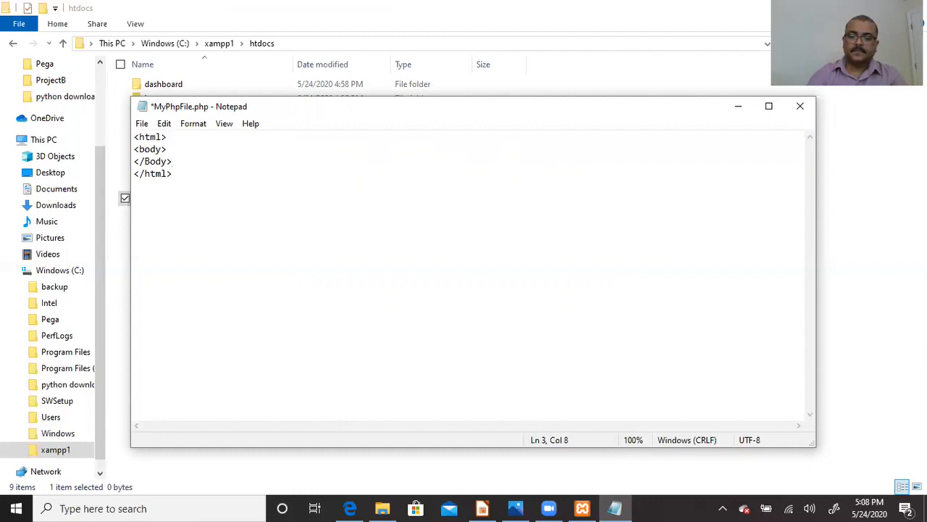
pyautogui.click(244, 155)
pyautogui.press('Return')
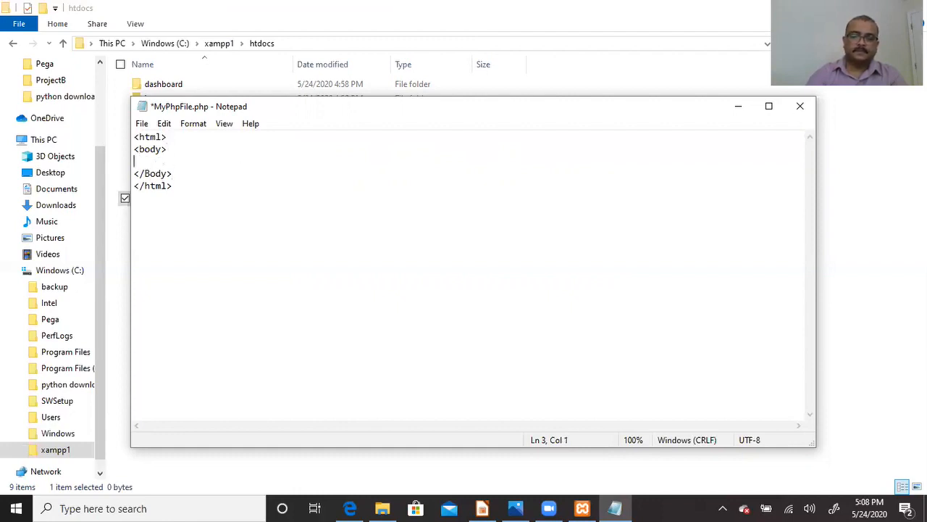
# - Inside the body, type <?php and the line echo " My First PHP";
pyautogui.write('</')
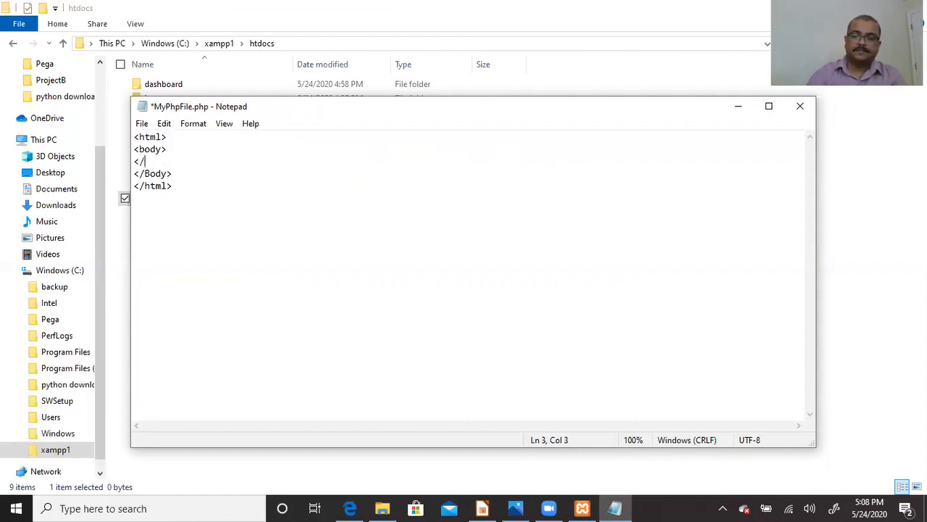
pyautogui.press('BackSpace')
pyautogui.write('?')
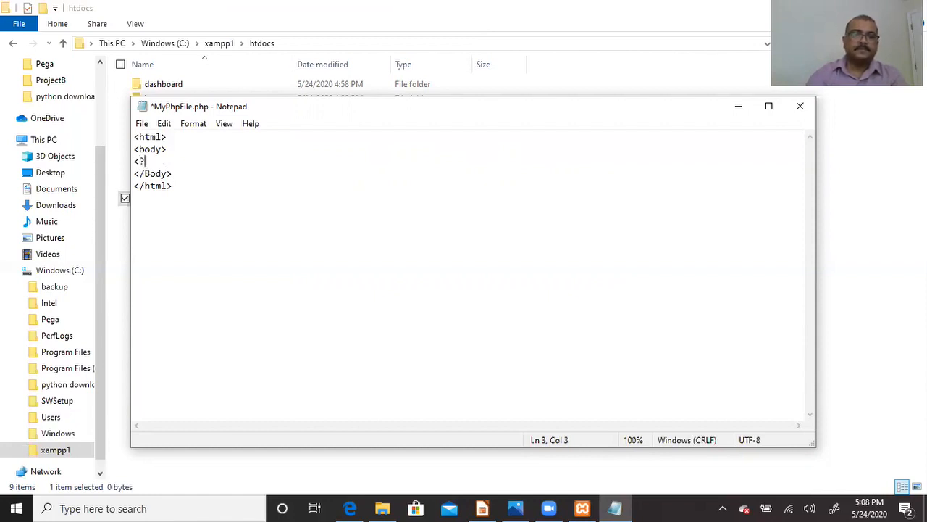
pyautogui.write('ph')
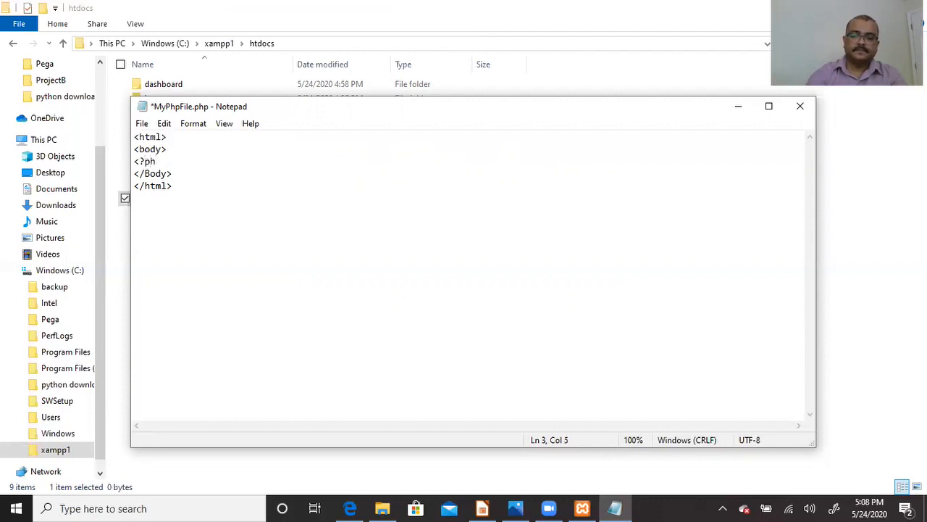
pyautogui.write('p')
pyautogui.press('Return')
pyautogui.write('e')
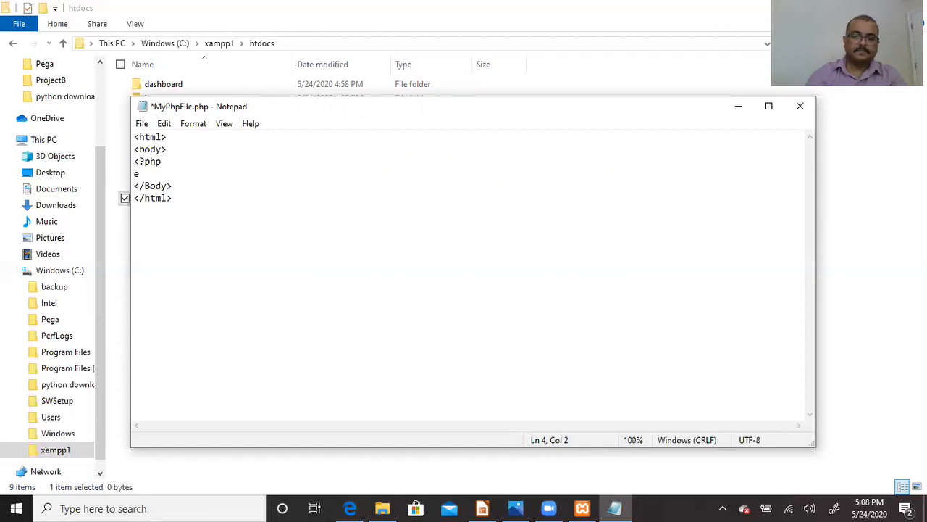
pyautogui.write('ch')
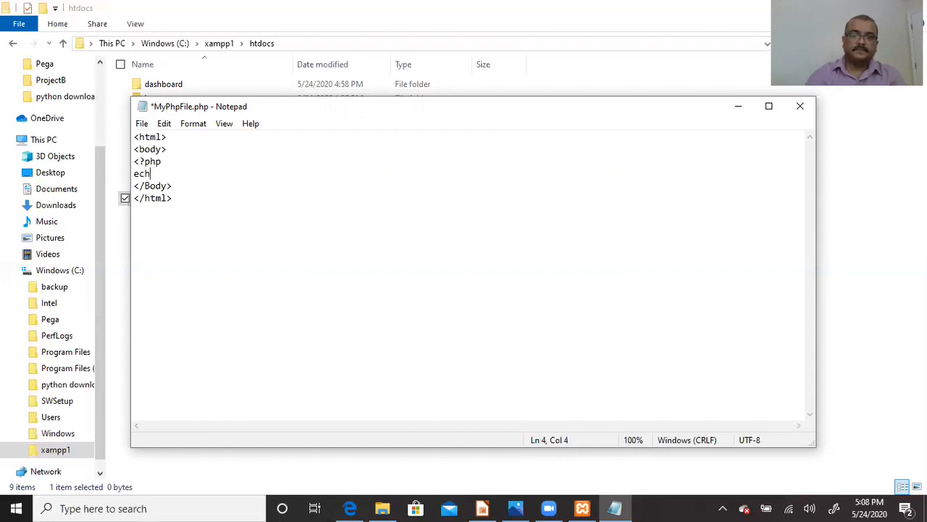
pyautogui.write('o')
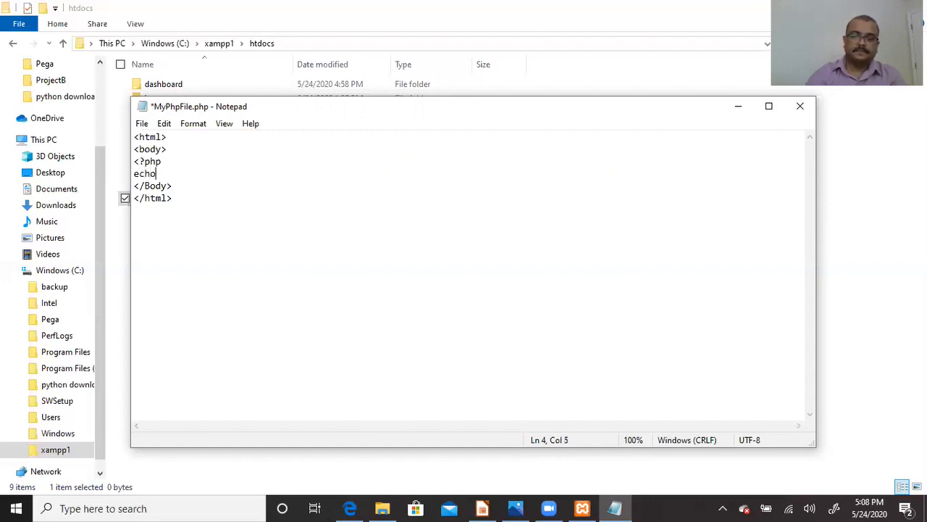
pyautogui.write(' " My')
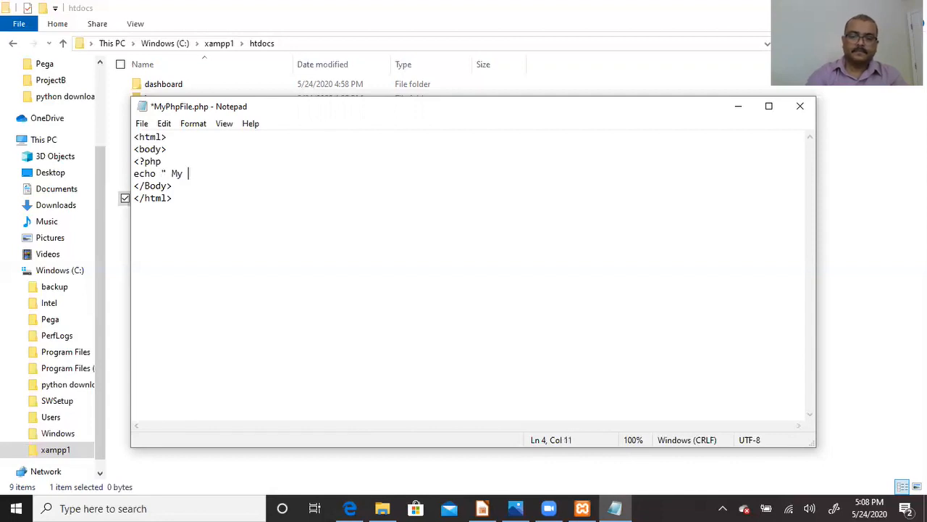
pyautogui.write(' First PH')
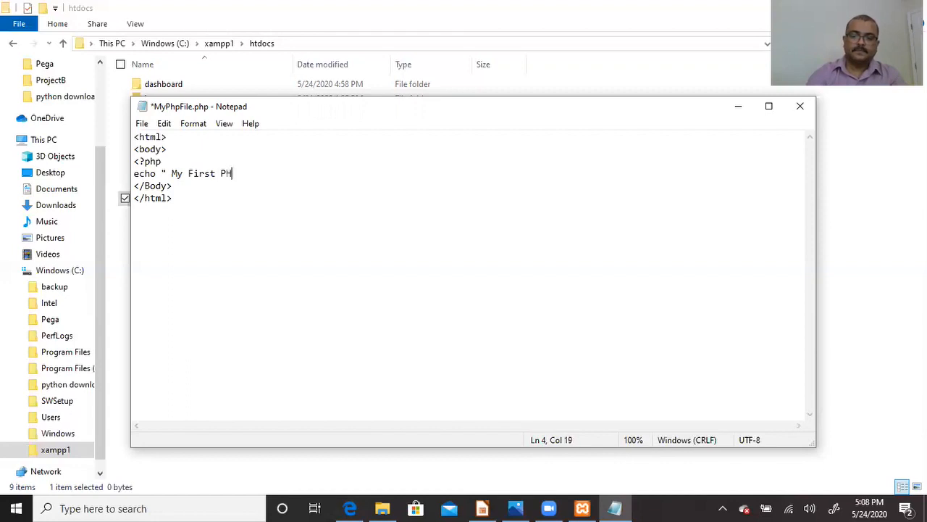
pyautogui.write('P";')
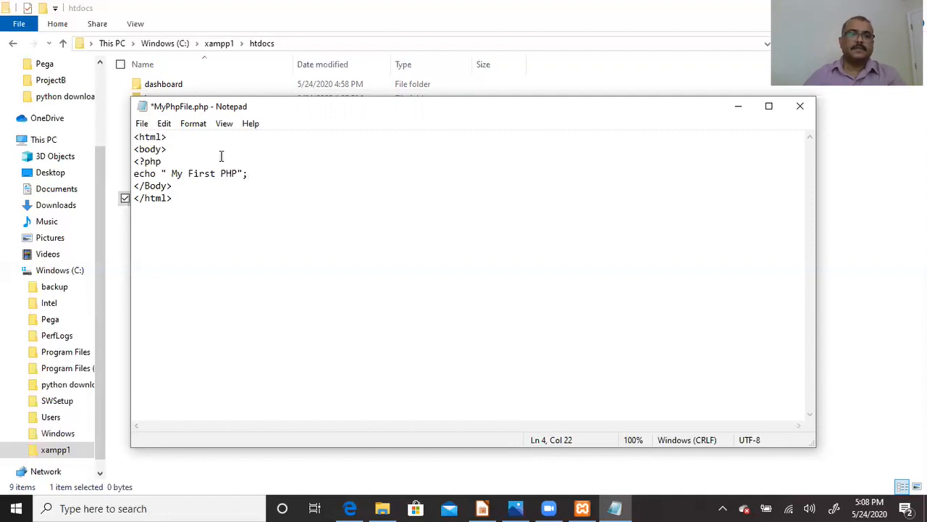
pyautogui.click(135, 173)
pyautogui.doubleClick(143, 174)
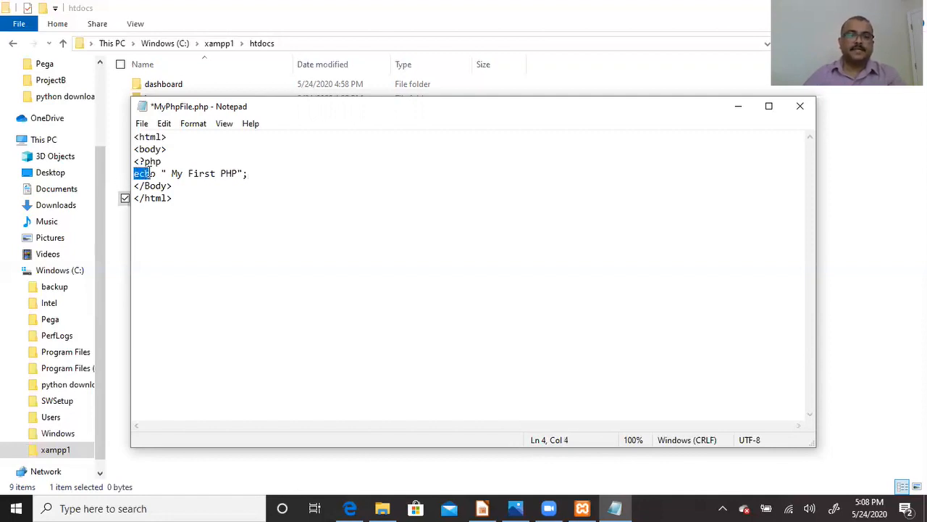
pyautogui.moveTo(173, 174); pyautogui.dragTo(228, 177)
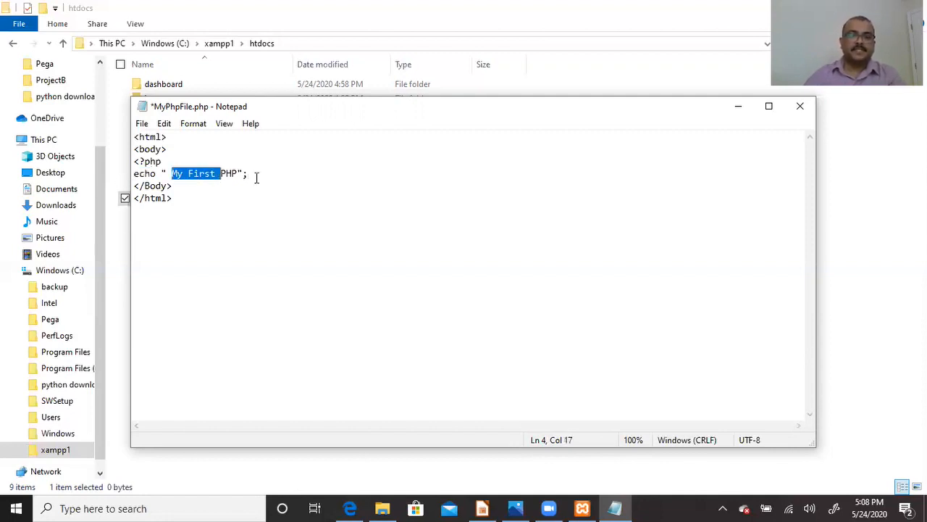
pyautogui.click(256, 176)
# - Close the PHP block with ?> and add the line <h1. HTML code </HTML>
pyautogui.press('Return')
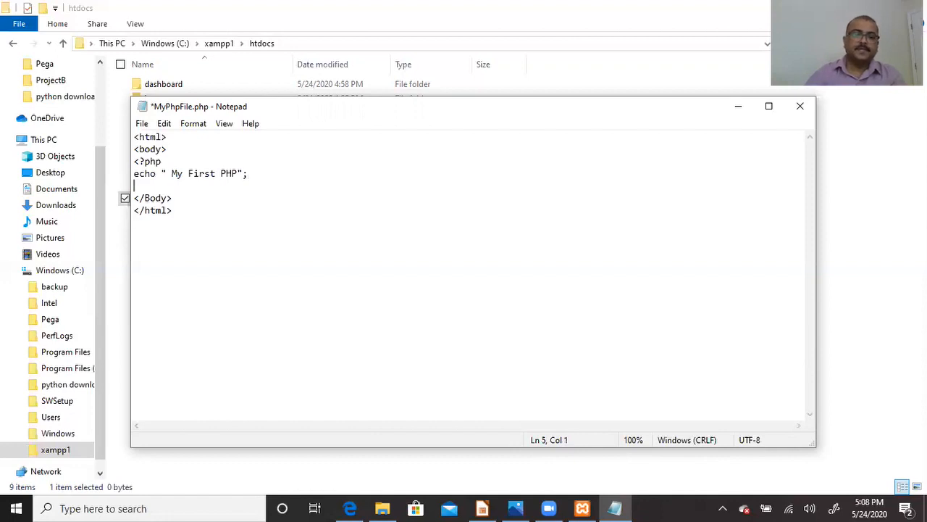
pyautogui.write('?>')
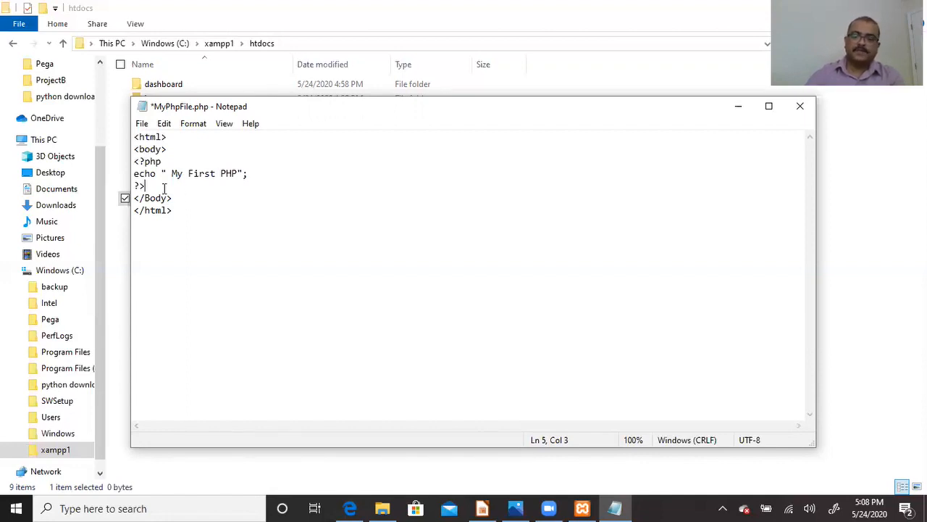
pyautogui.press('Return')
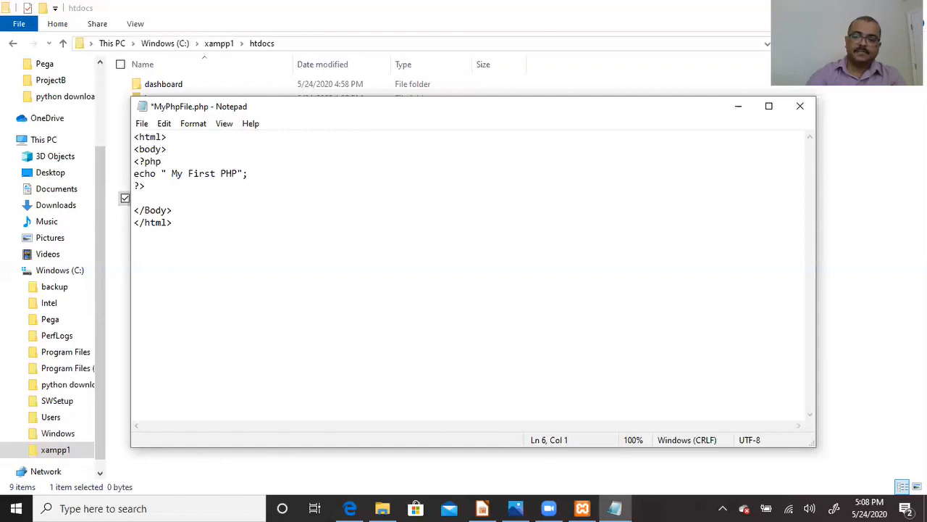
pyautogui.write('<')
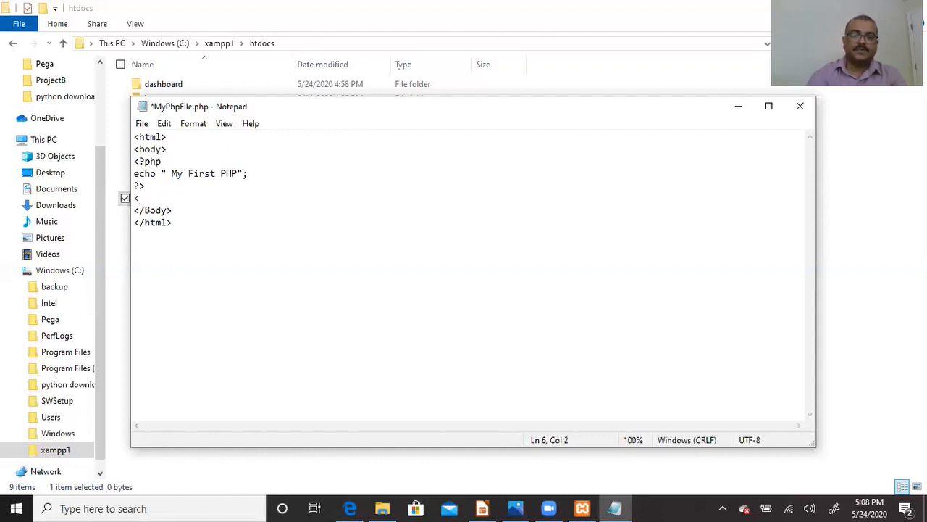
pyautogui.write('h1.')
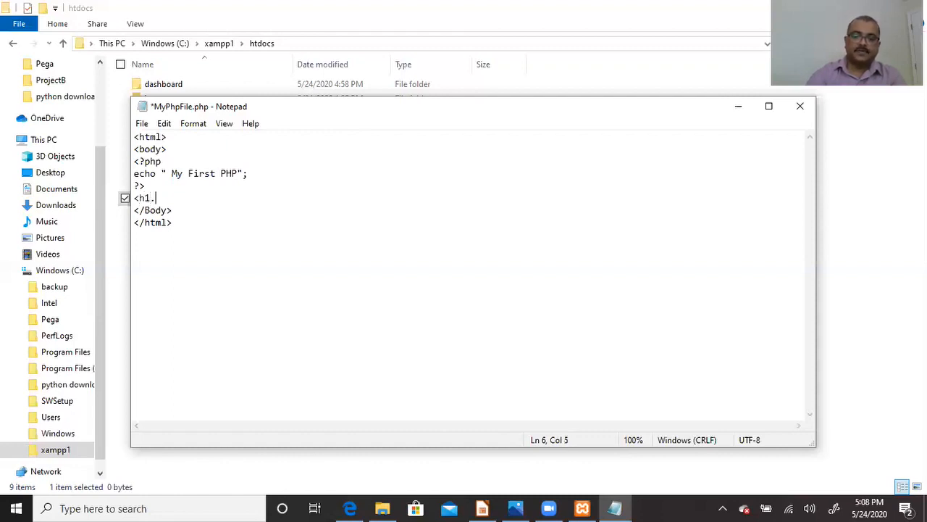
pyautogui.write(' HTML')
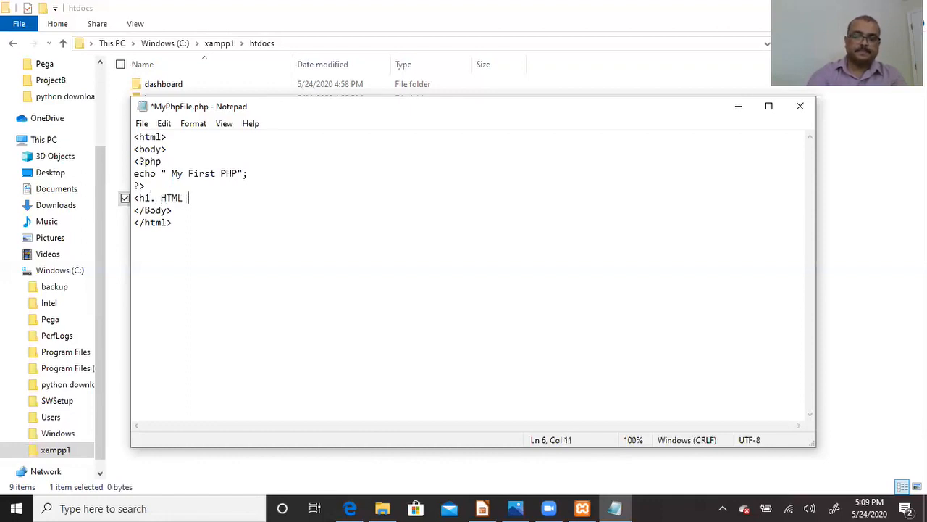
pyautogui.write(' code </HTM')
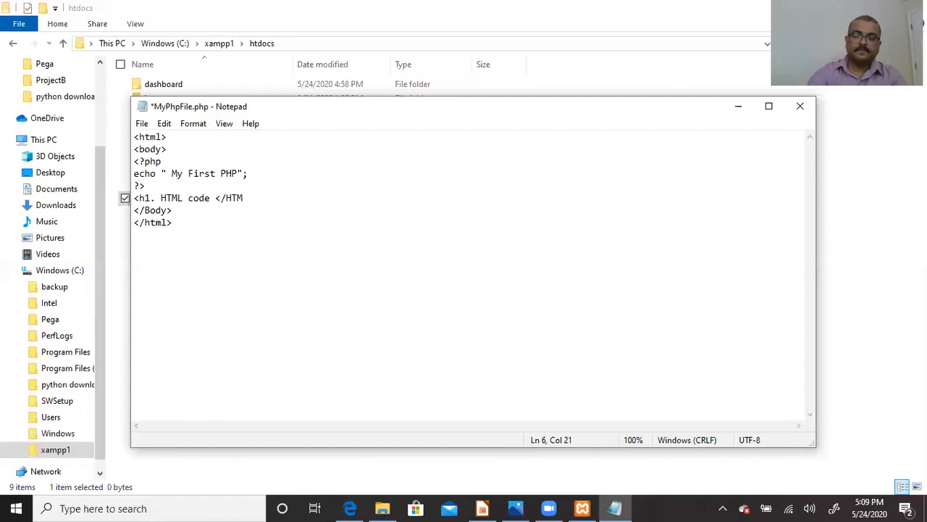
pyautogui.write('L>')
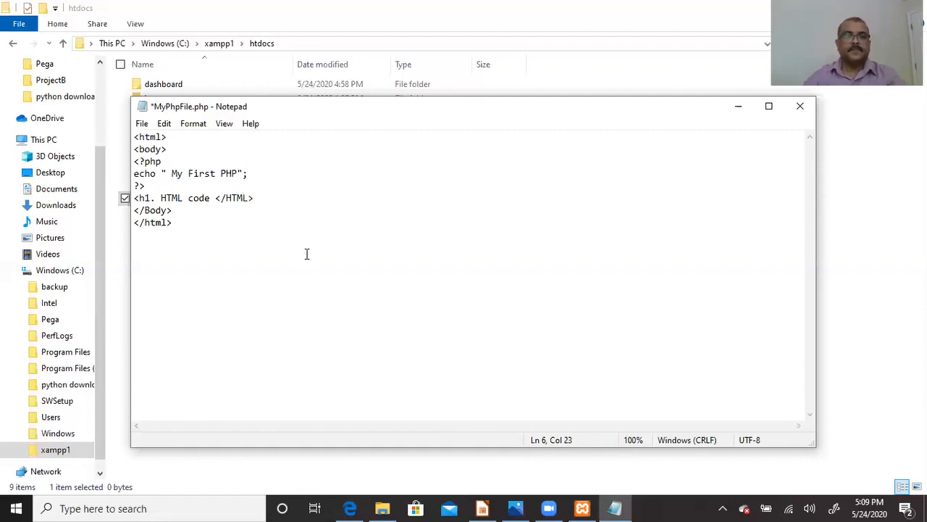
# - Save MyPhpFile.php and close Notepad
pyautogui.click(141, 123)
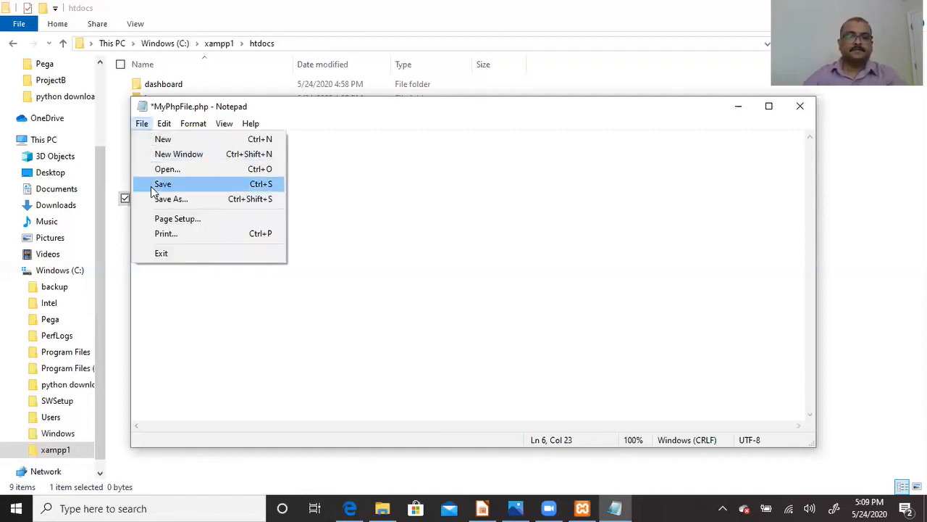
pyautogui.click(163, 184)
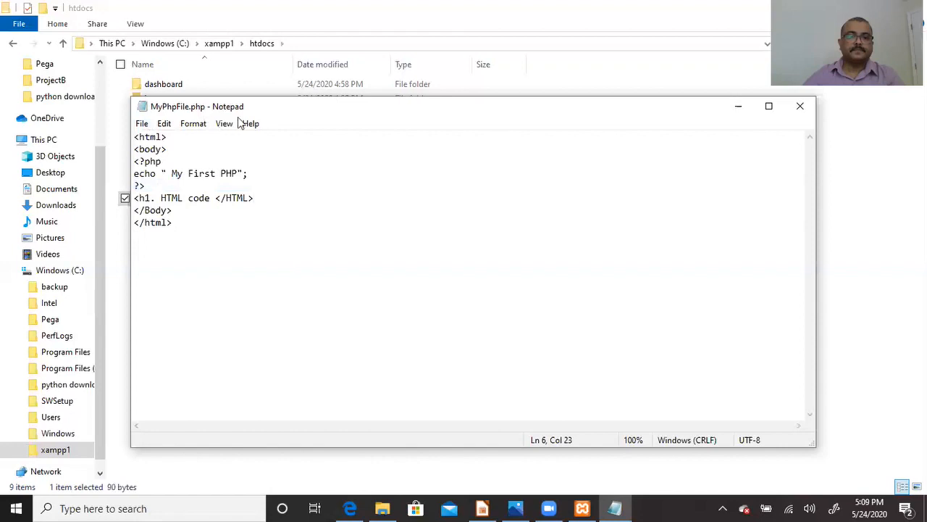
pyautogui.click(801, 109)
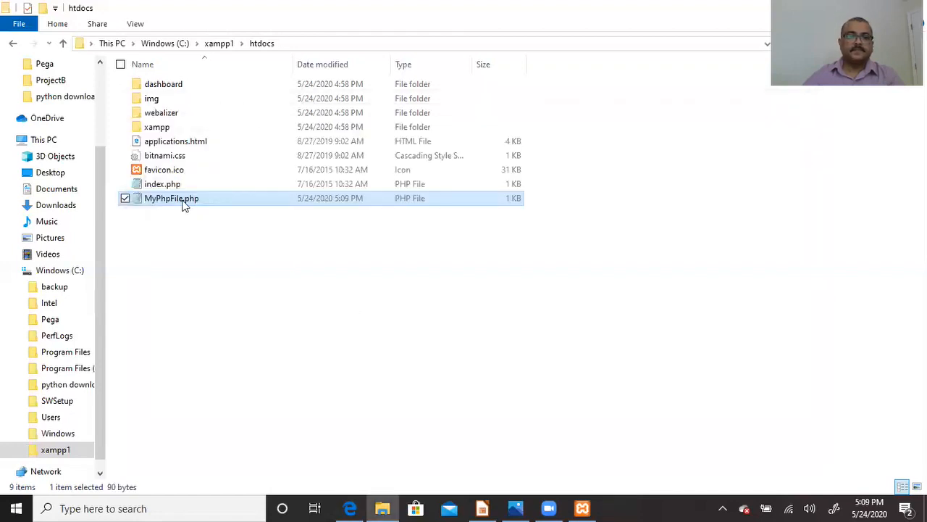
# - View MyPhpFile.php's full name in rename mode without changing it, then bring back XAMPP Control Panel
pyautogui.press('F2')
pyautogui.press('End')
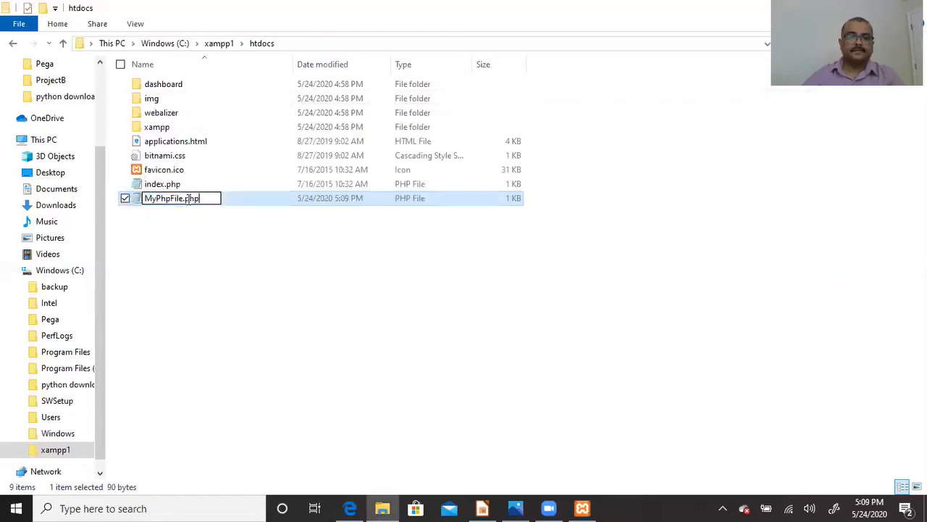
pyautogui.hotkey('shift', 'Left')
pyautogui.hotkey('shift', 'Left')
pyautogui.hotkey('shift', 'Left')
pyautogui.hotkey('shift', 'Left')
pyautogui.hotkey('shift', 'Left')
pyautogui.hotkey('shift', 'Left')
pyautogui.hotkey('shift', 'Left')
pyautogui.hotkey('shift', 'Left')
pyautogui.hotkey('shift', 'Left')
pyautogui.hotkey('shift', 'Left')
pyautogui.hotkey('shift', 'Left')
pyautogui.hotkey('shift', 'Left')
pyautogui.hotkey('shift', 'Left')
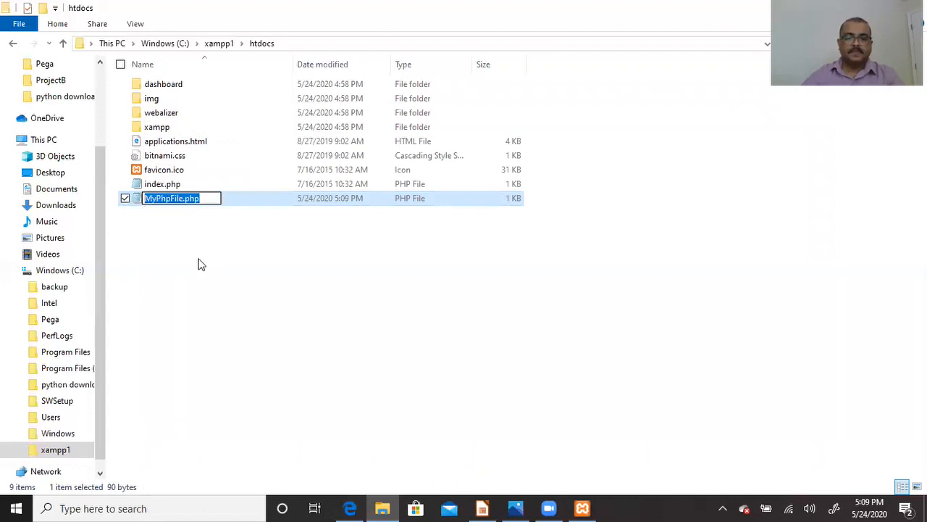
pyautogui.click(180, 225)
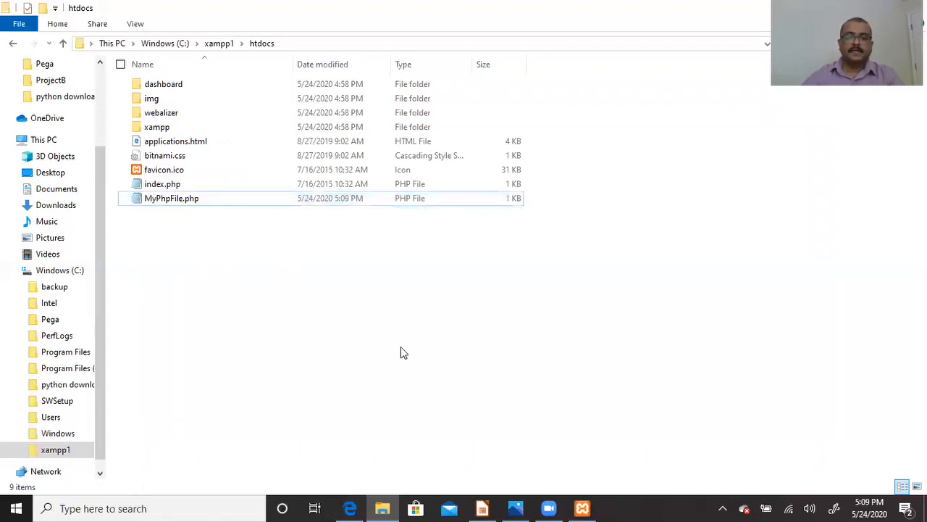
pyautogui.click(582, 508)
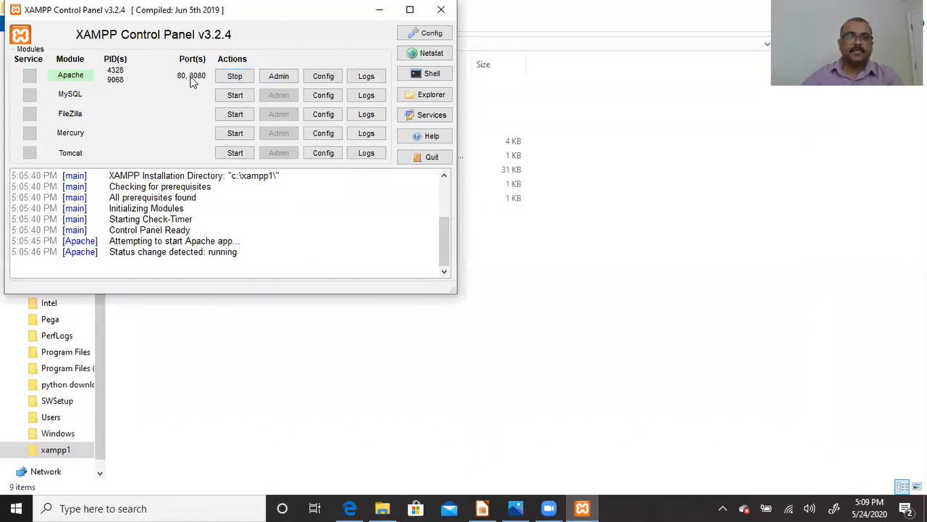
pyautogui.click(379, 11)
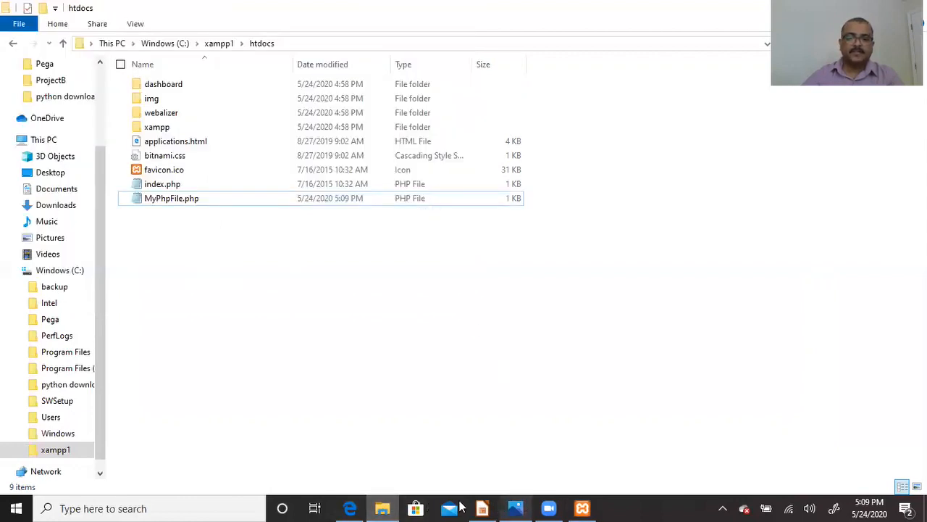
pyautogui.click(350, 507)
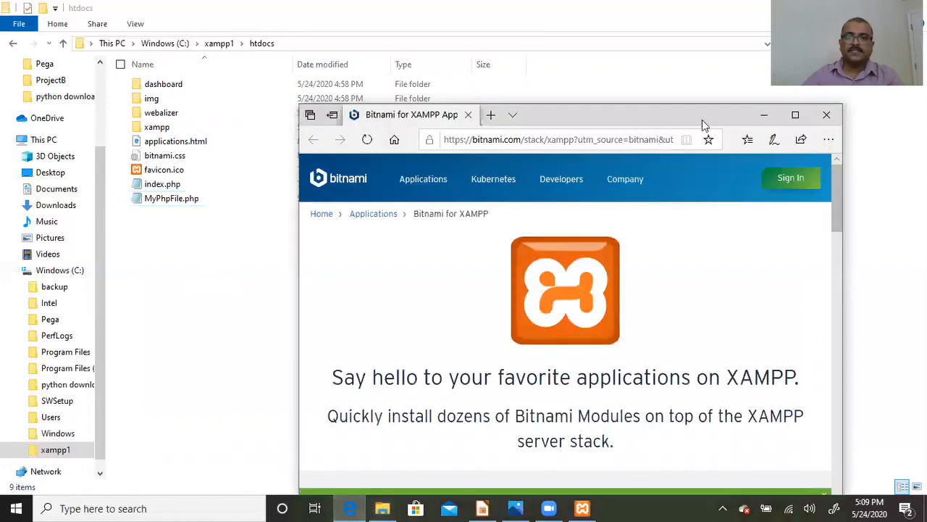
pyautogui.click(795, 115)
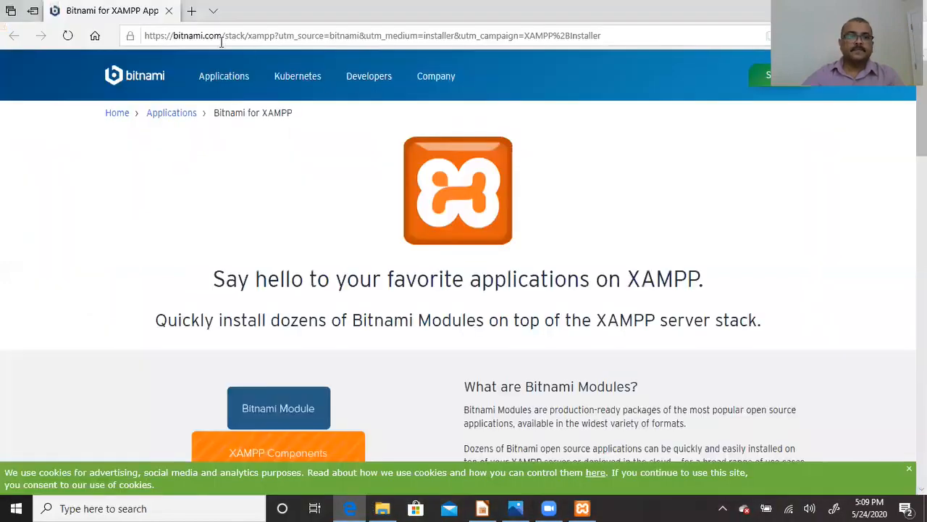
pyautogui.click(182, 36)
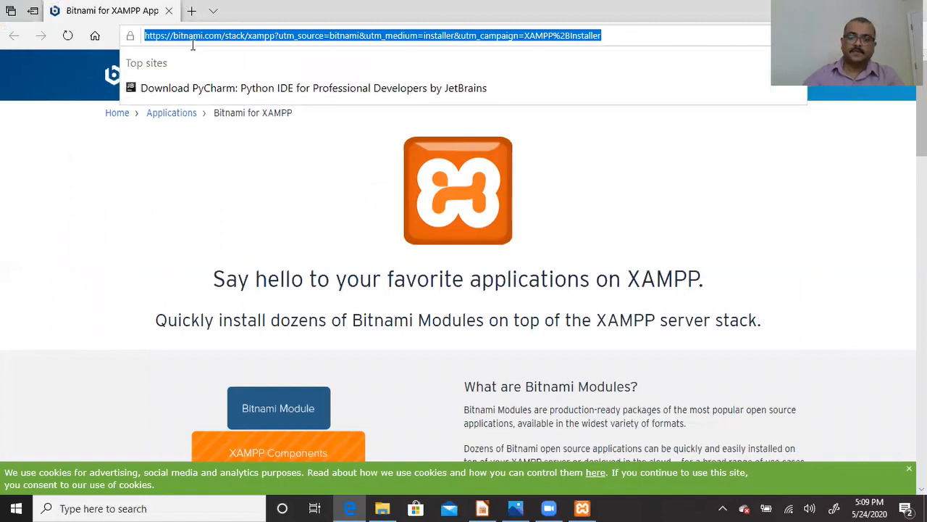
pyautogui.write('lo')
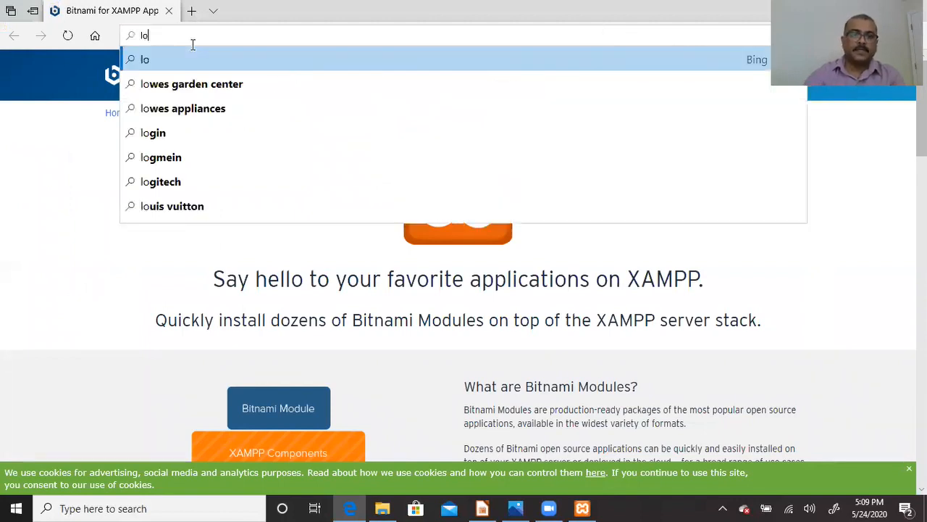
pyautogui.write('cal')
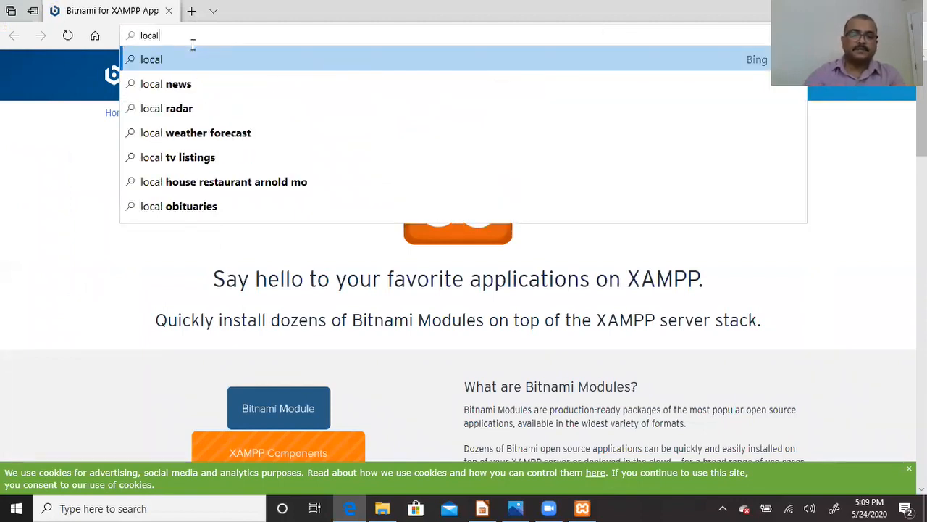
pyautogui.write('host')
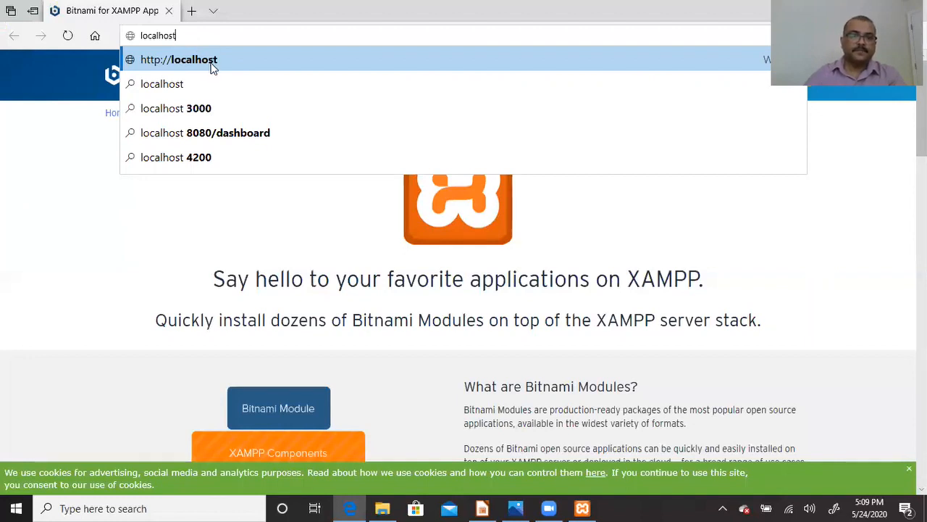
pyautogui.click(214, 64)
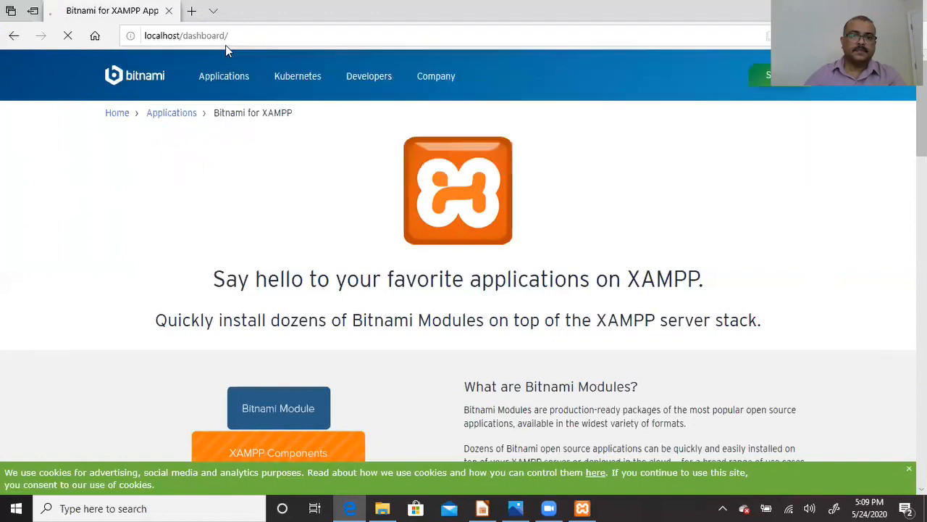
# - Replace 'dashboard/' in the Edge address with '8' and load localhost/8
pyautogui.click(178, 36)
pyautogui.click(177, 36)
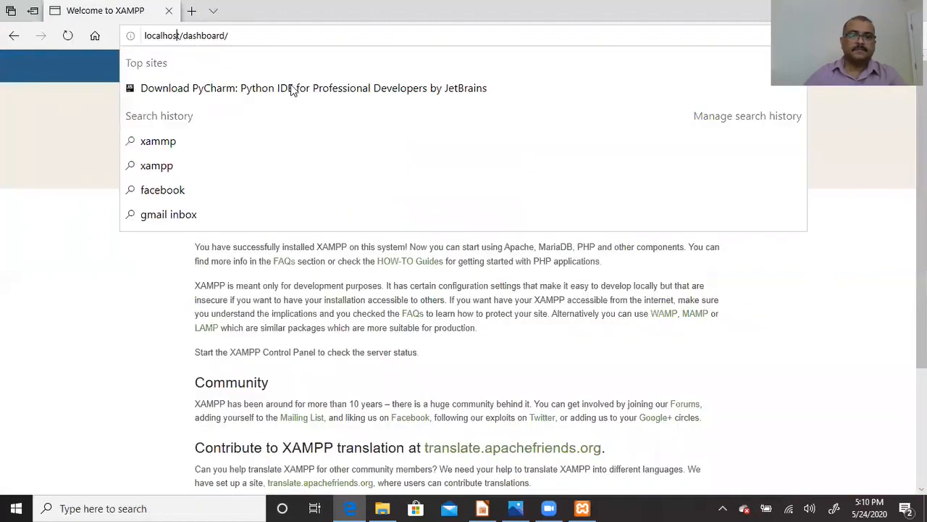
pyautogui.click(50, 244)
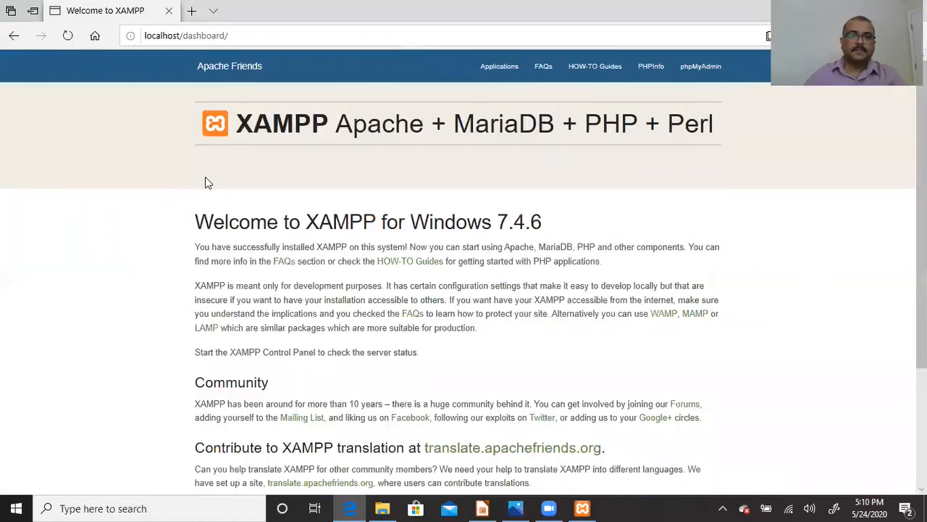
pyautogui.click(187, 35)
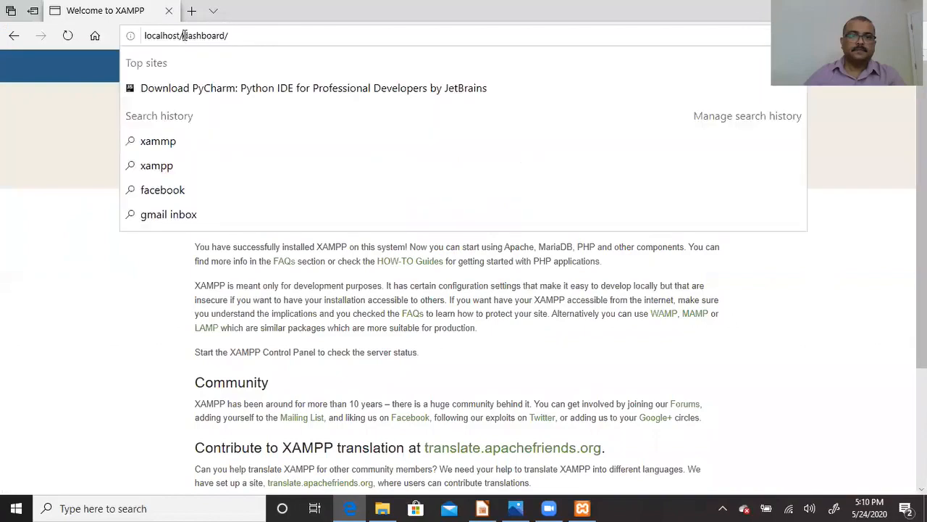
pyautogui.moveTo(183, 35); pyautogui.dragTo(308, 37)
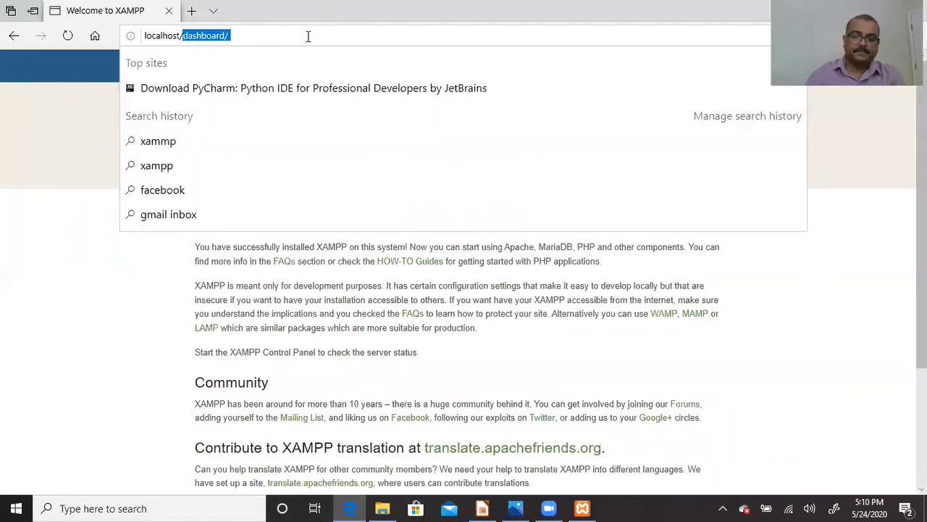
pyautogui.write('8')
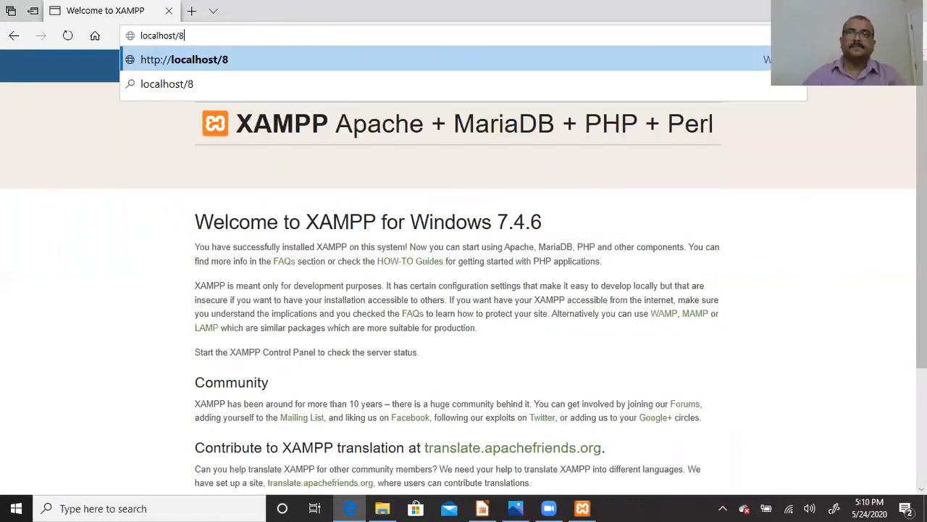
pyautogui.press('Return')
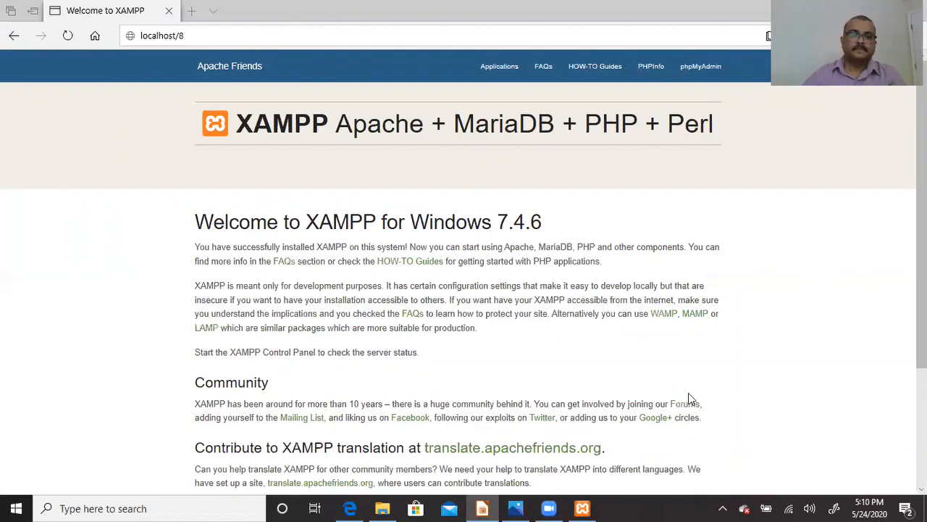
# - Change the address from localhost/8 to localhost:8080/MyPhpFile.php
pyautogui.click(246, 34)
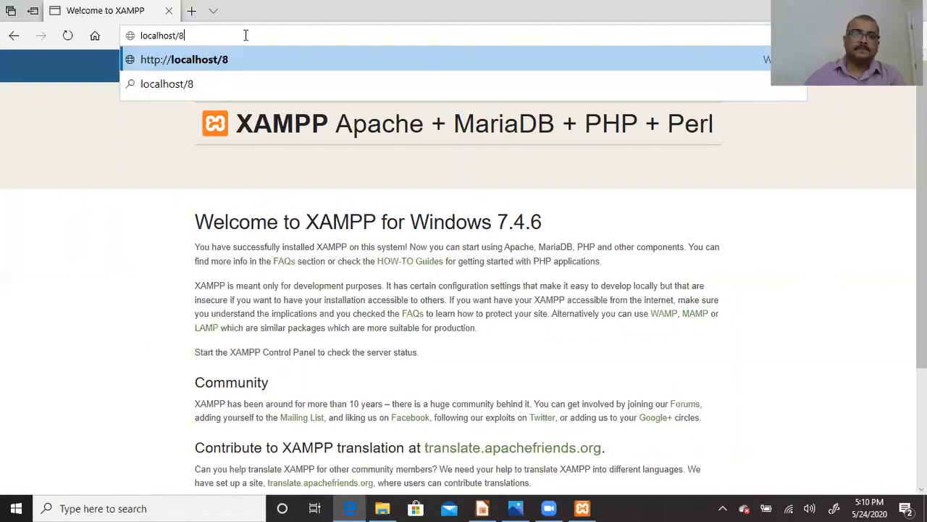
pyautogui.press('BackSpace')
pyautogui.press('BackSpace')
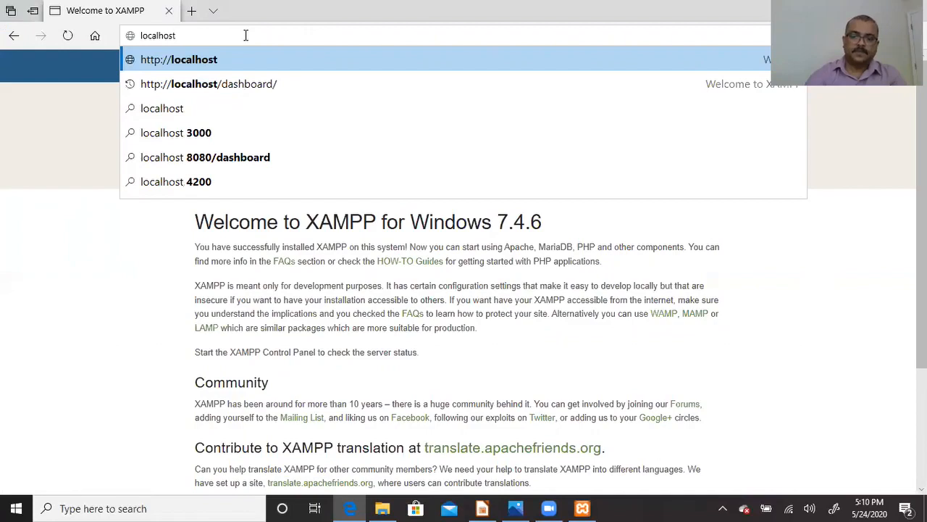
pyautogui.write(':80')
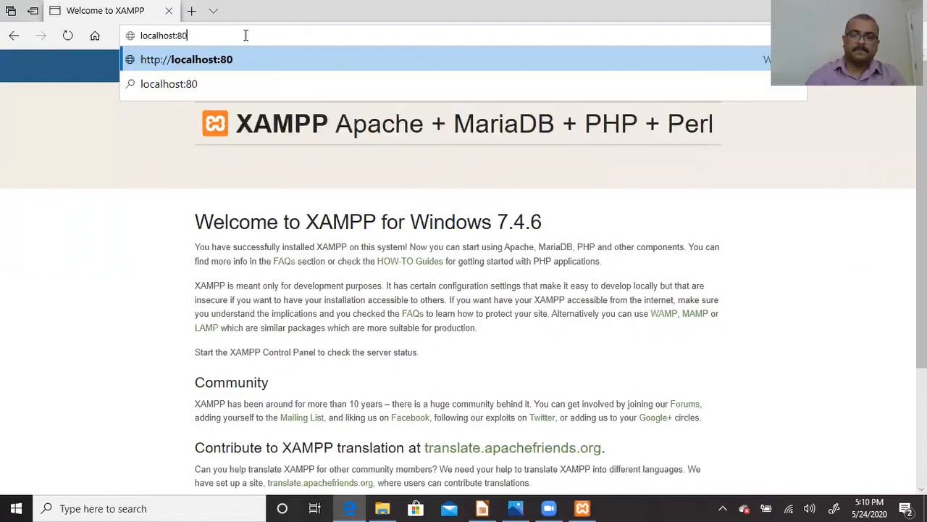
pyautogui.write('80')
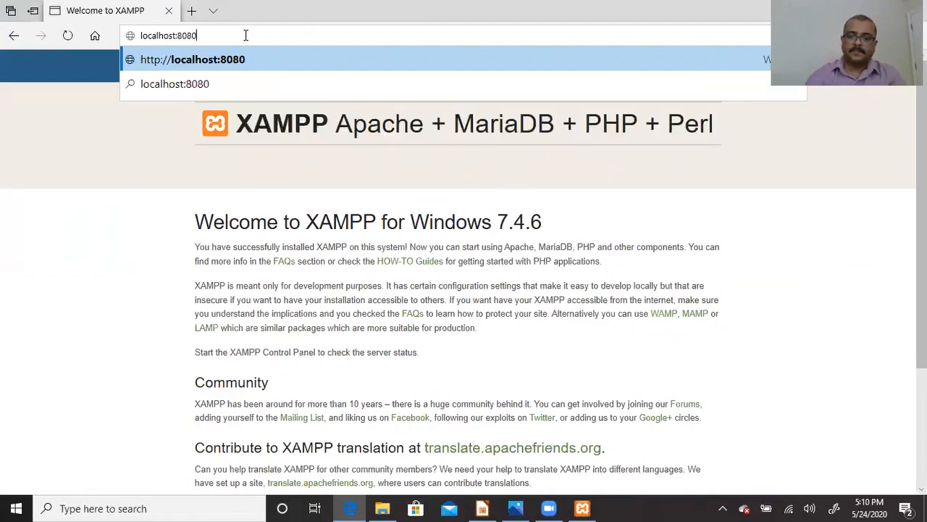
pyautogui.write('/')
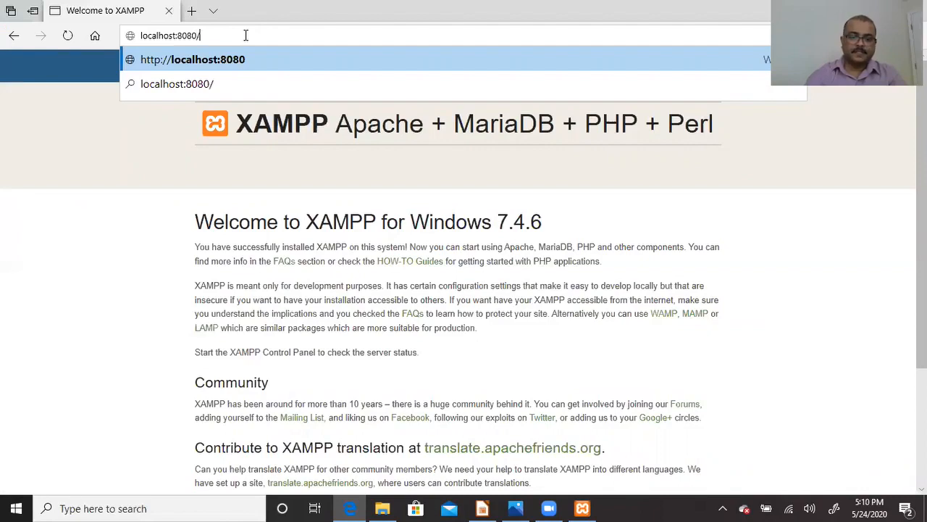
pyautogui.write('MyPhpFile.php')
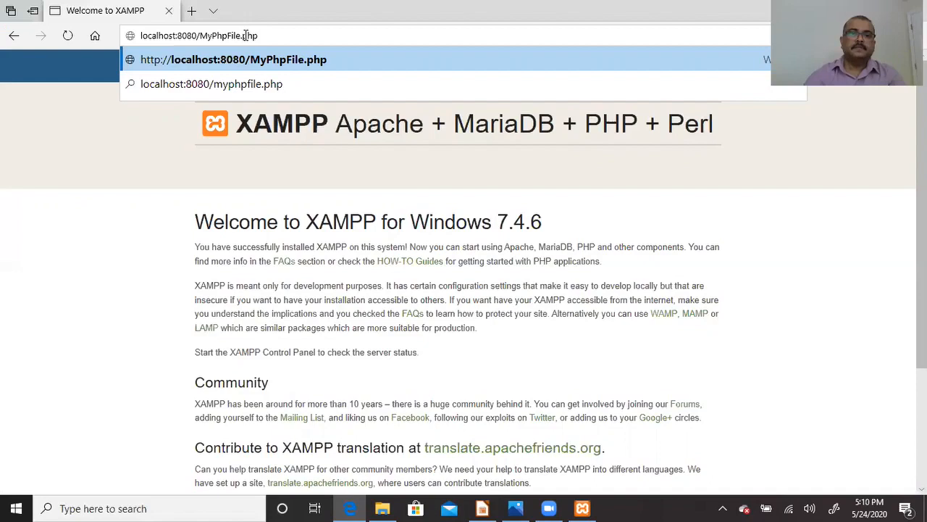
# - Load localhost:8080/MyPhpFile.php to show 'My First PHP', then shrink Edge and select MyPhpFile.php in htdocs
pyautogui.press('Return')
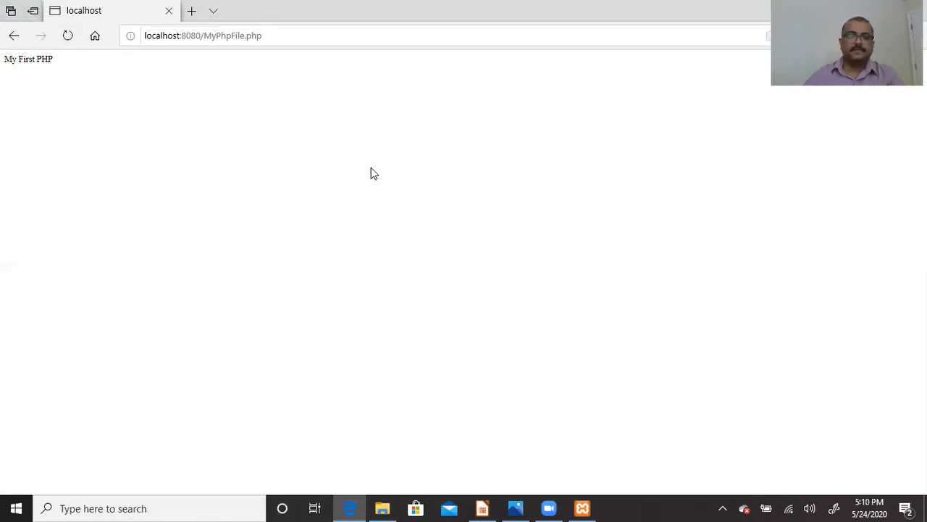
pyautogui.press('super+Down')
pyautogui.click(187, 204)
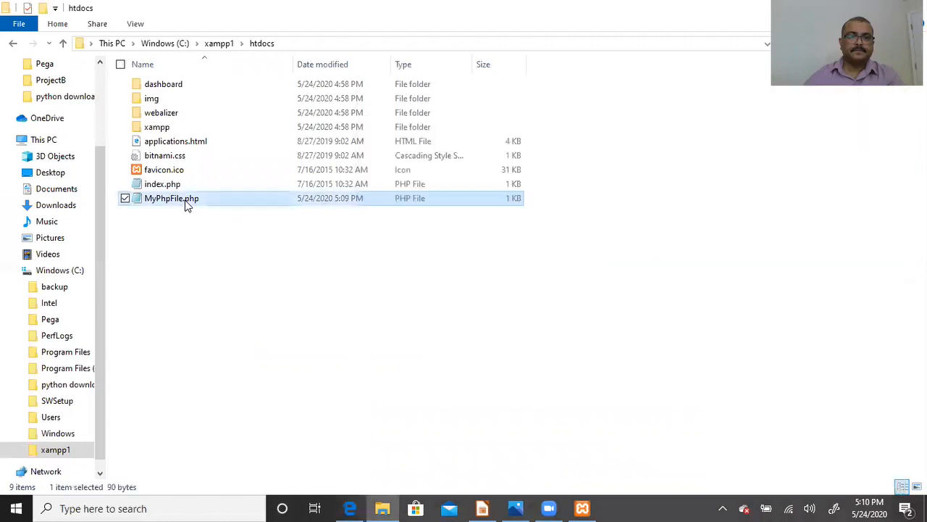
# - Edit MyPhpFile.php in Notepad: move </HTML> onto its own line and type </h1> after 'HTML code'
pyautogui.rightClick(186, 205)
pyautogui.click(116, 225)
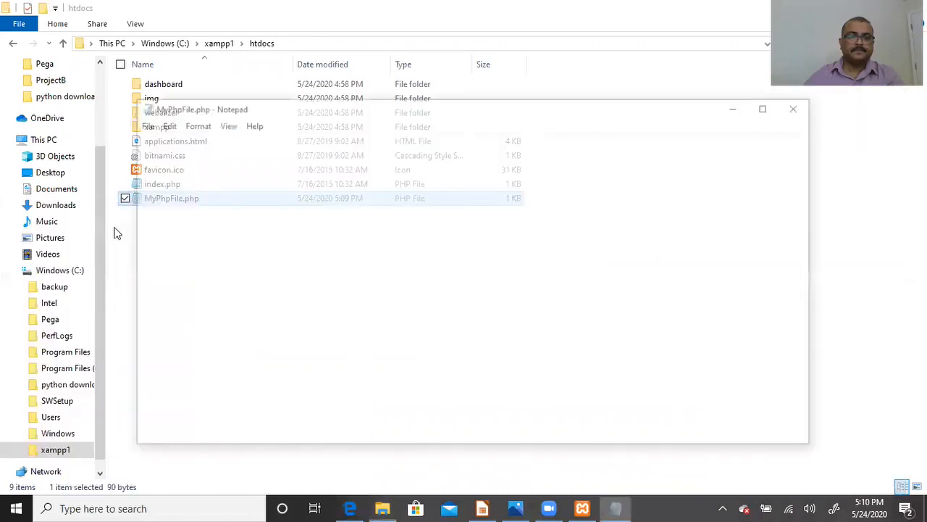
pyautogui.click(209, 198)
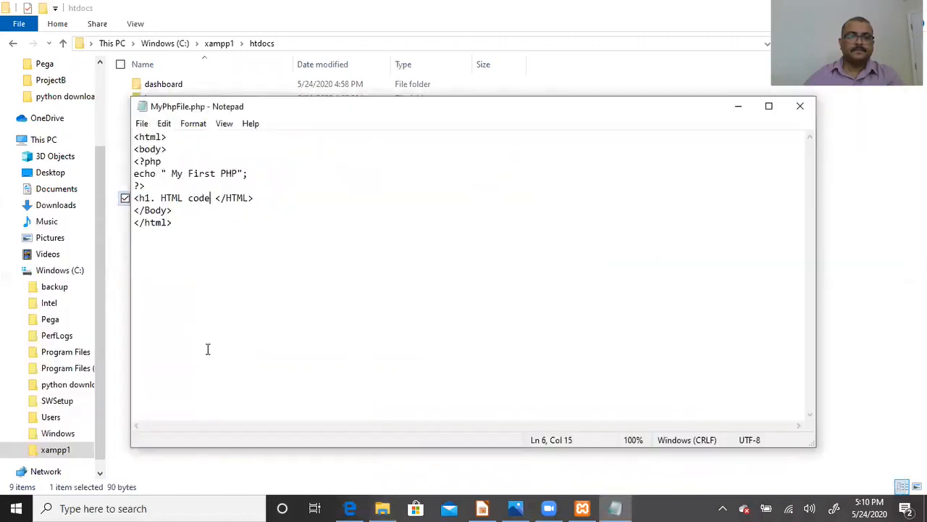
pyautogui.press('Return')
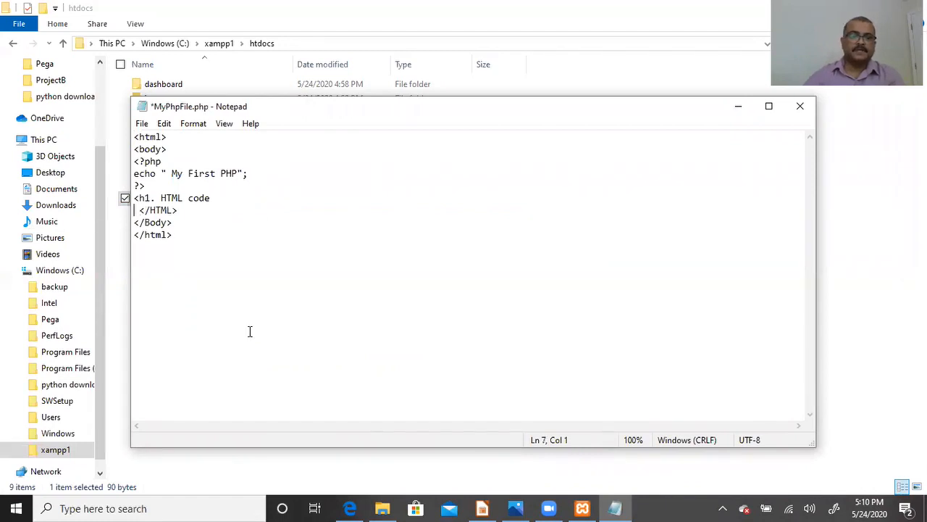
pyautogui.click(237, 199)
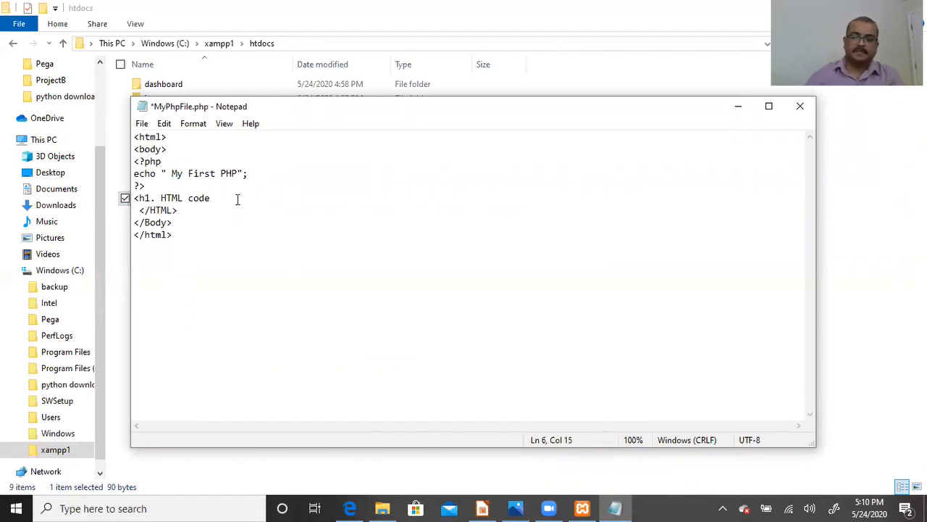
pyautogui.write('<')
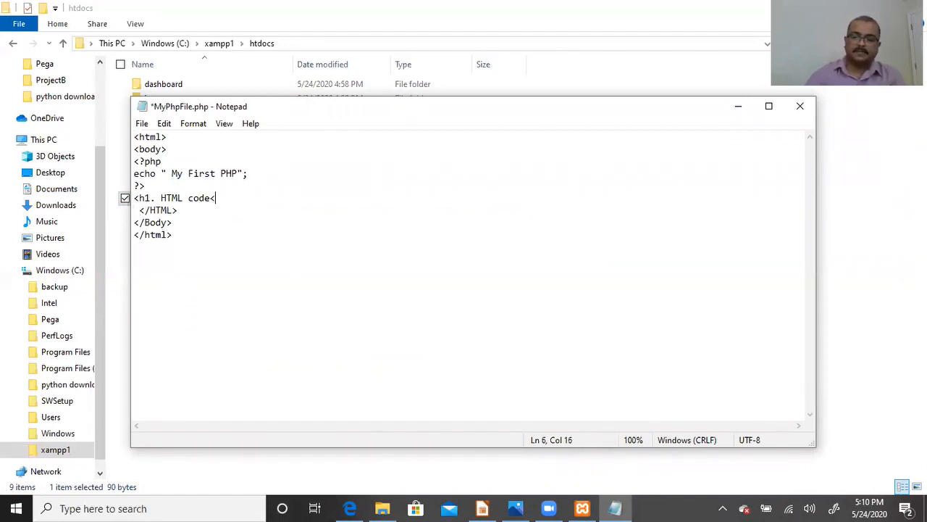
pyautogui.write('/h')
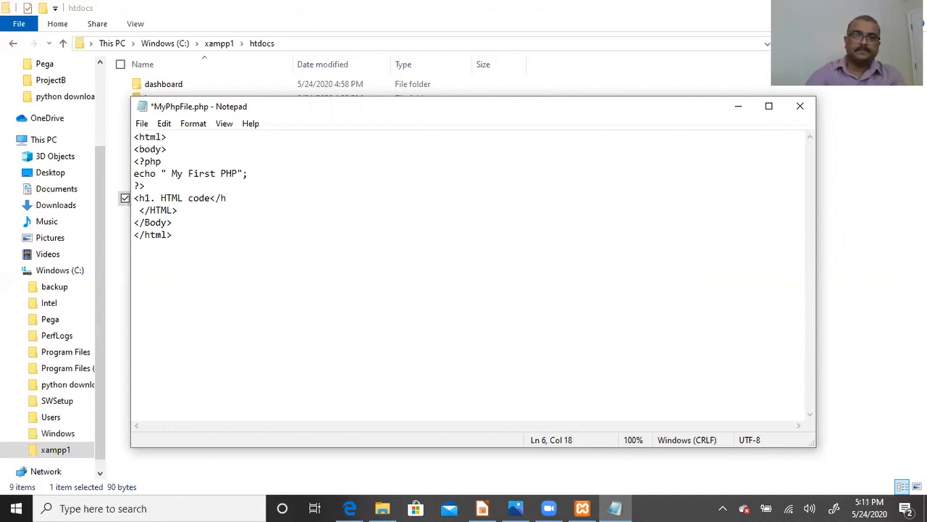
pyautogui.write('1')
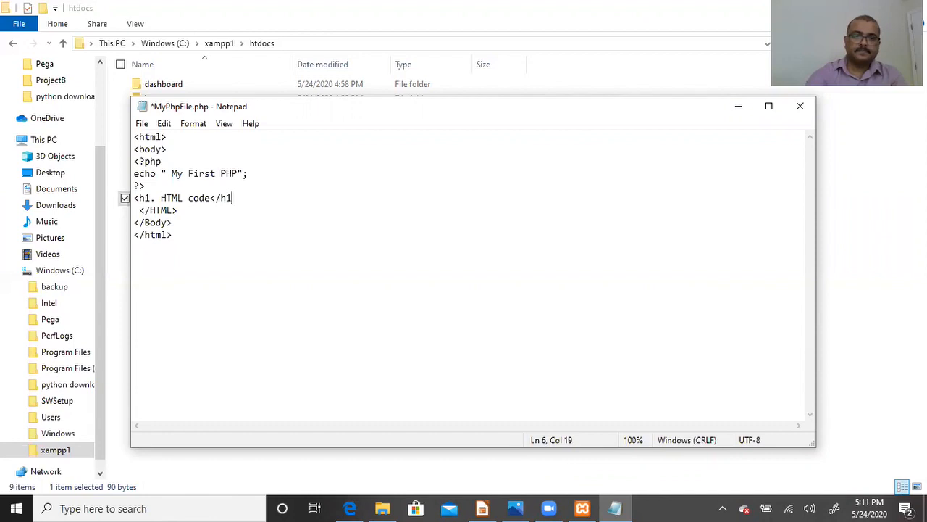